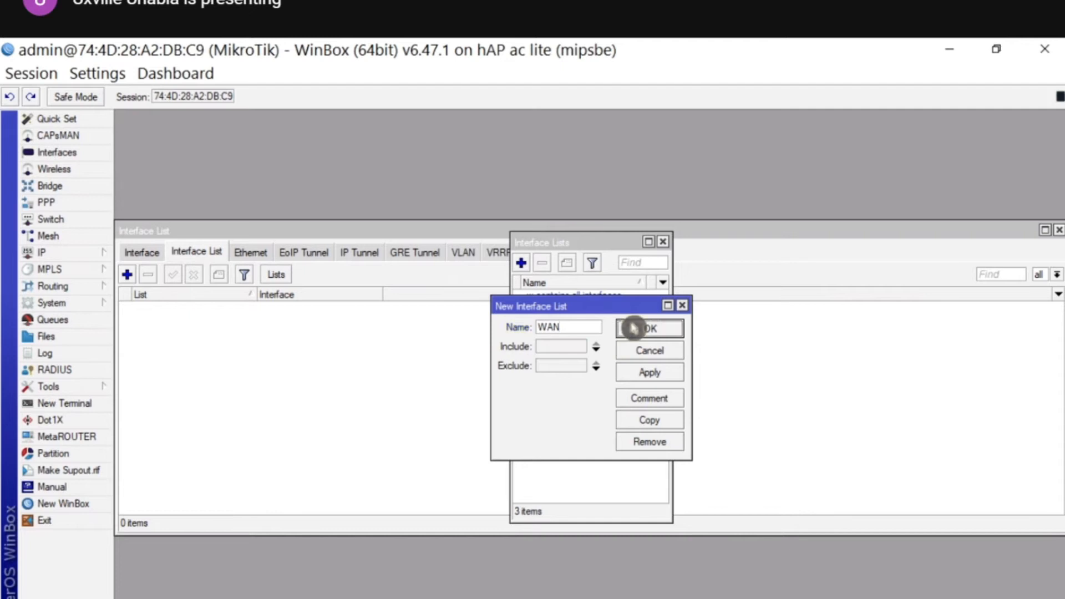
- Save the WAN interface list and add a LAN interface list
{"action": "left_click", "coordinate": [522, 262]}
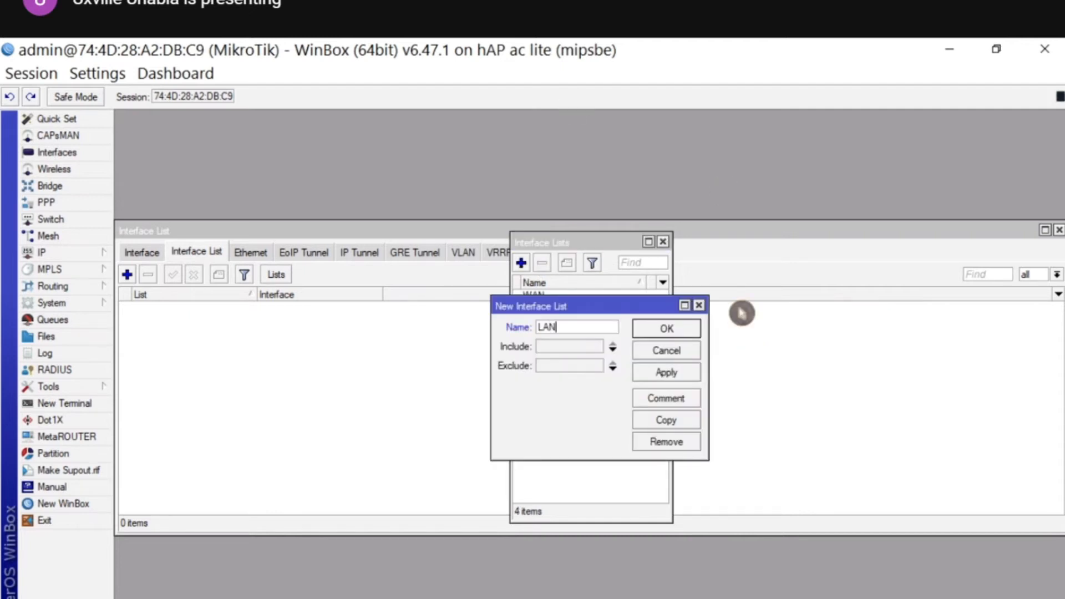
{"action": "left_click", "coordinate": [656, 331]}
{"action": "left_click", "coordinate": [662, 242]}
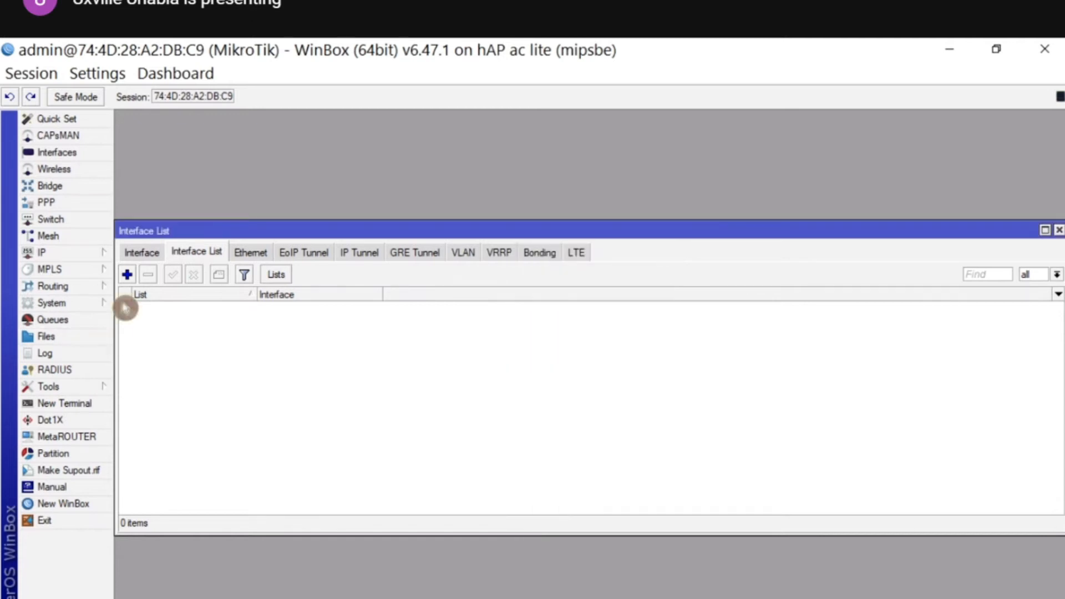
- Add ether1 as a member of the WAN interface list
{"action": "left_click", "coordinate": [136, 252]}
{"action": "left_click", "coordinate": [194, 253]}
{"action": "left_click", "coordinate": [127, 274]}
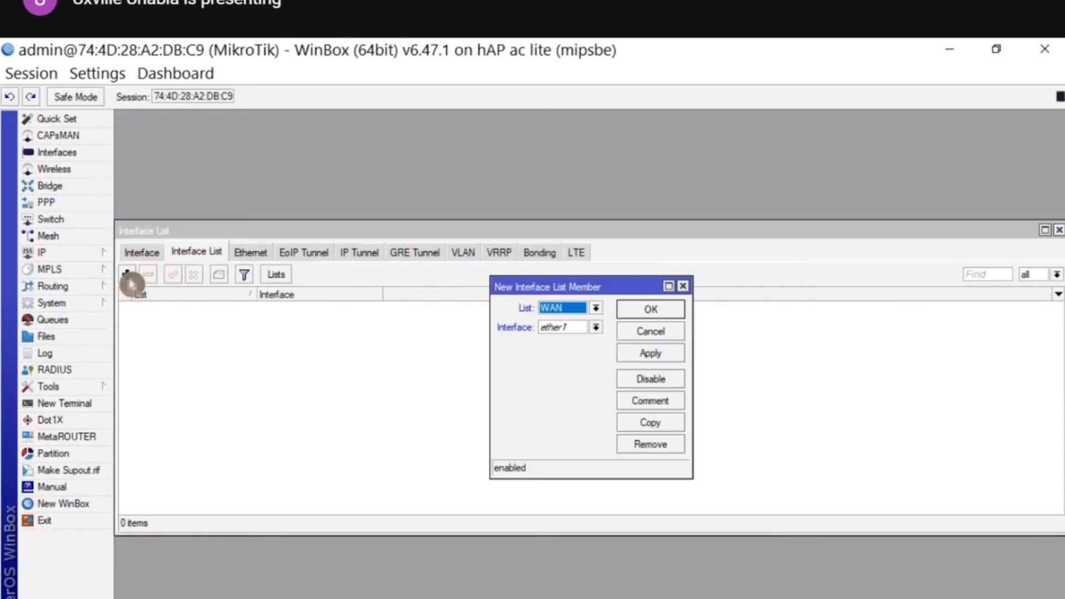
{"action": "left_click", "coordinate": [638, 314]}
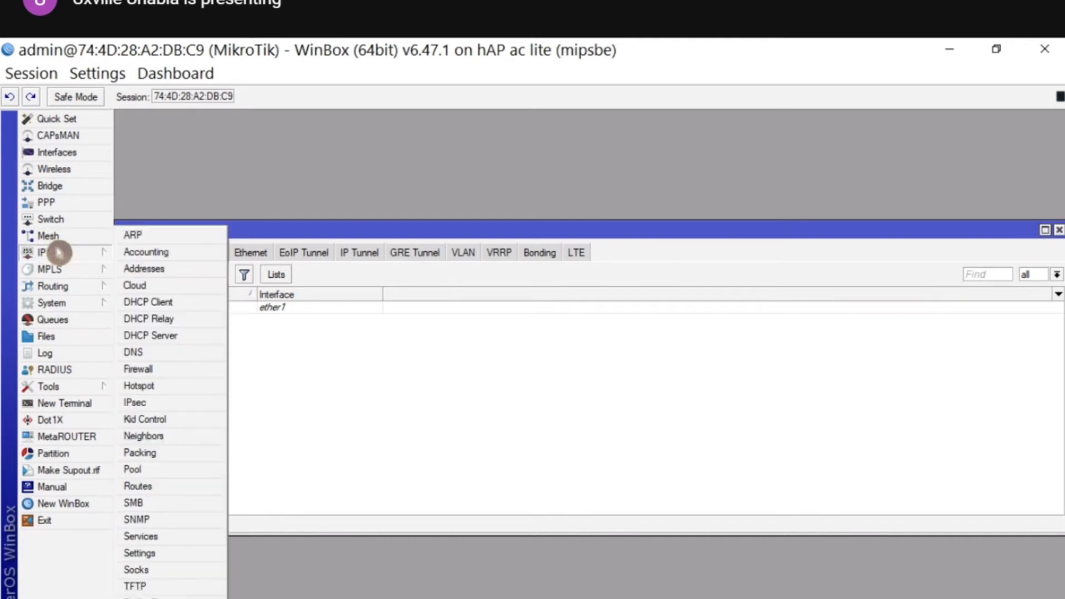
- Create a new bridge named bridge1
{"action": "left_click", "coordinate": [70, 188]}
{"action": "left_click", "coordinate": [127, 298]}
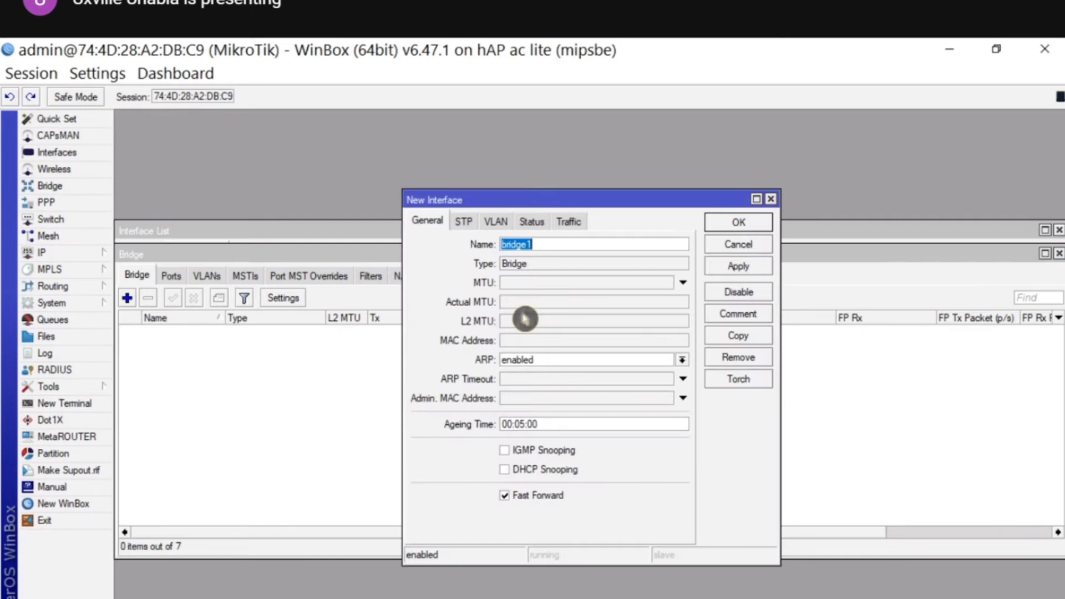
{"action": "left_click", "coordinate": [731, 230]}
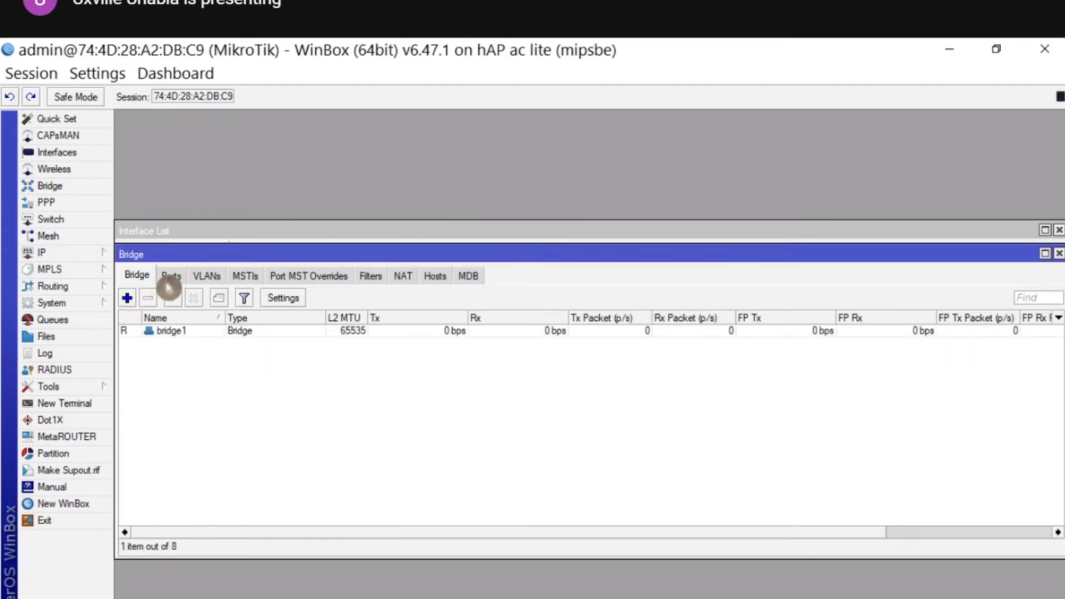
- Add ether2 and ether3 as ports of bridge1
{"action": "left_click", "coordinate": [169, 276]}
{"action": "left_click", "coordinate": [128, 298]}
{"action": "left_click", "coordinate": [529, 304]}
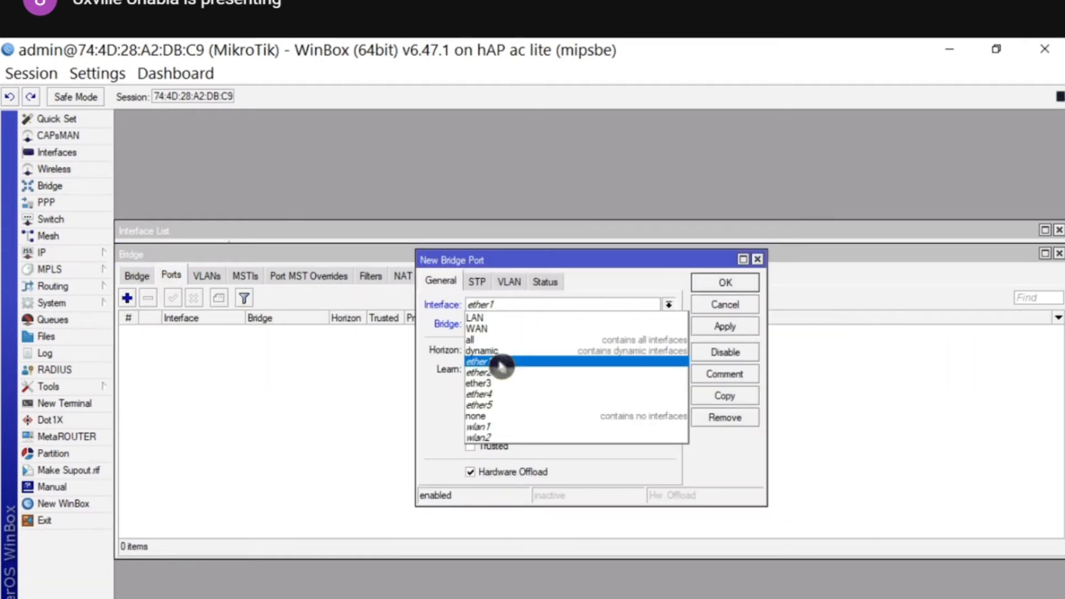
{"action": "left_click", "coordinate": [500, 372]}
{"action": "left_click", "coordinate": [721, 284]}
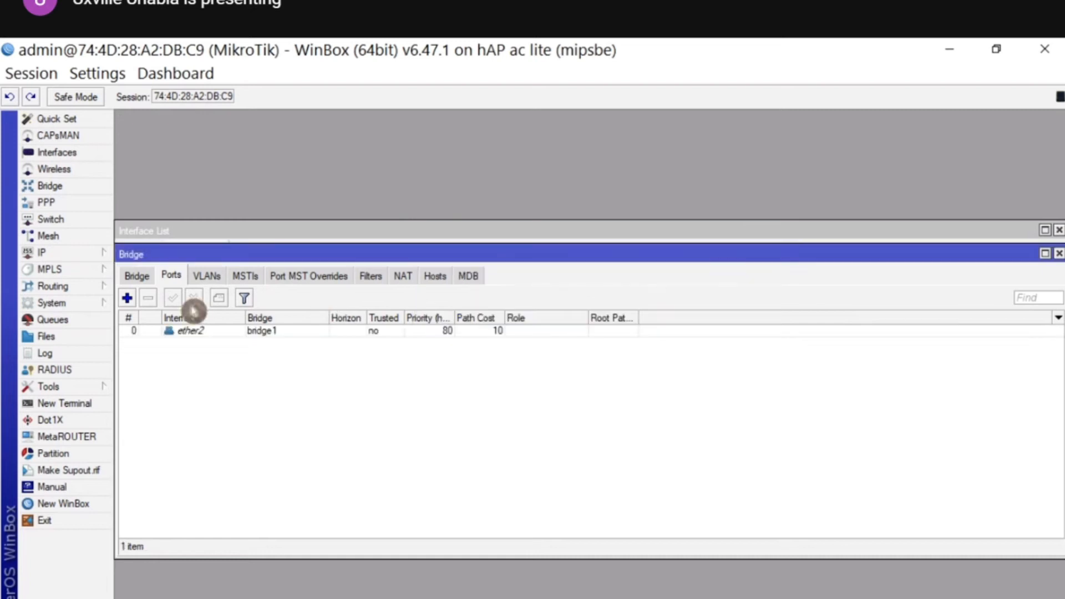
{"action": "left_click", "coordinate": [127, 298]}
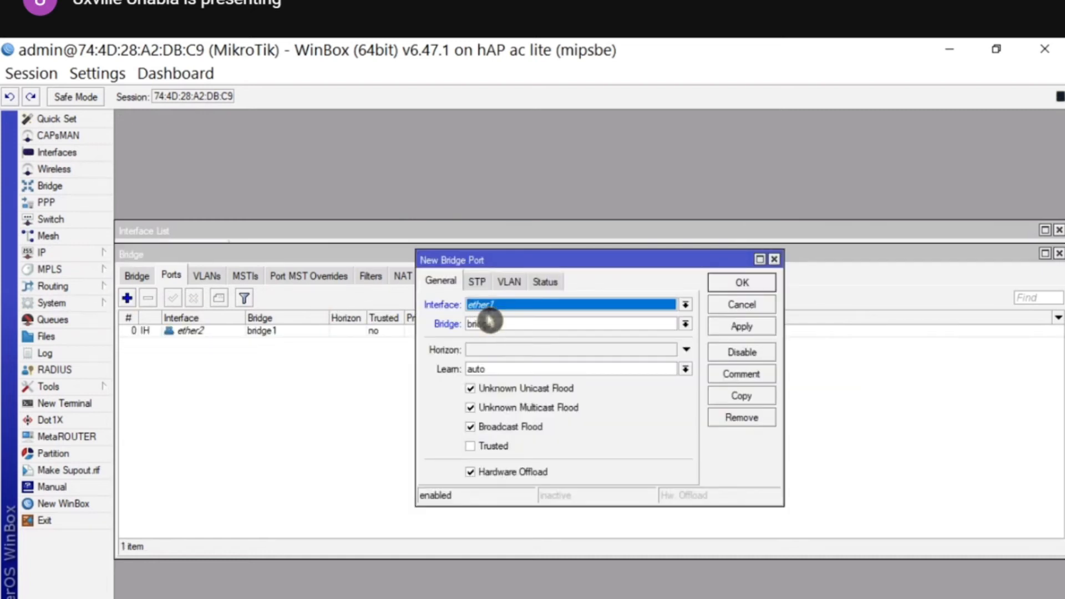
{"action": "left_click", "coordinate": [491, 306]}
{"action": "left_click", "coordinate": [491, 383]}
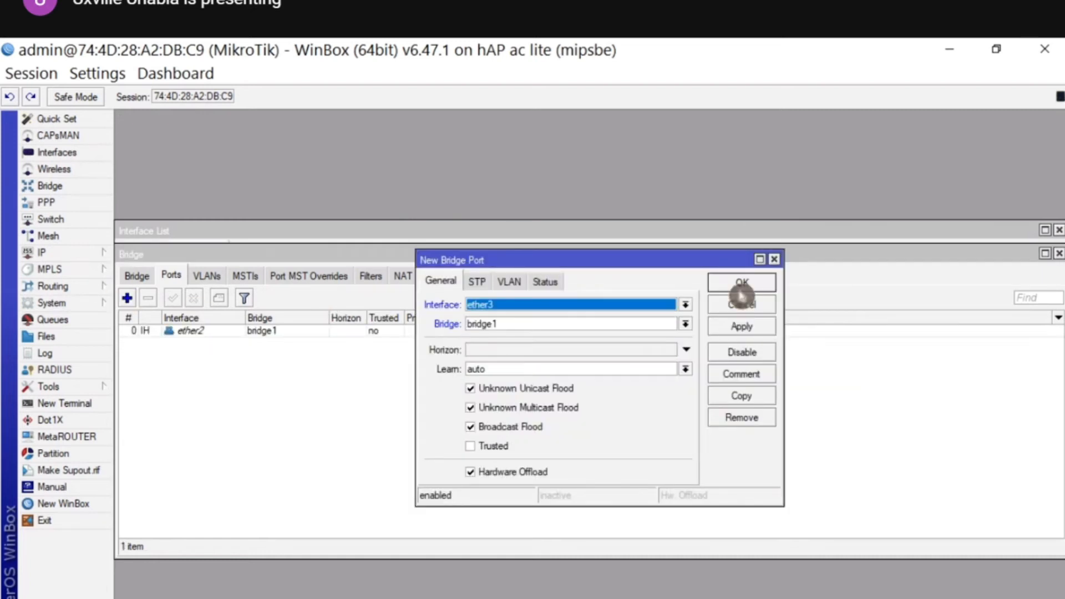
{"action": "left_click", "coordinate": [742, 282]}
- Add ether4 and ether5 as bridge1 ports, then close the Bridge and interface list windows
{"action": "left_click", "coordinate": [127, 298]}
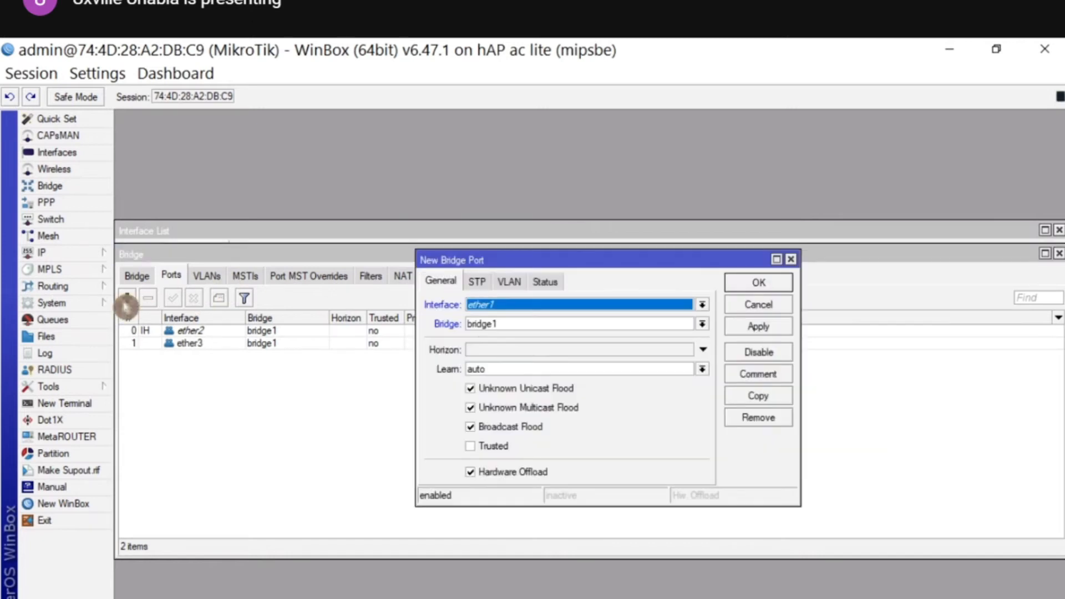
{"action": "left_click", "coordinate": [502, 307]}
{"action": "left_click", "coordinate": [491, 394]}
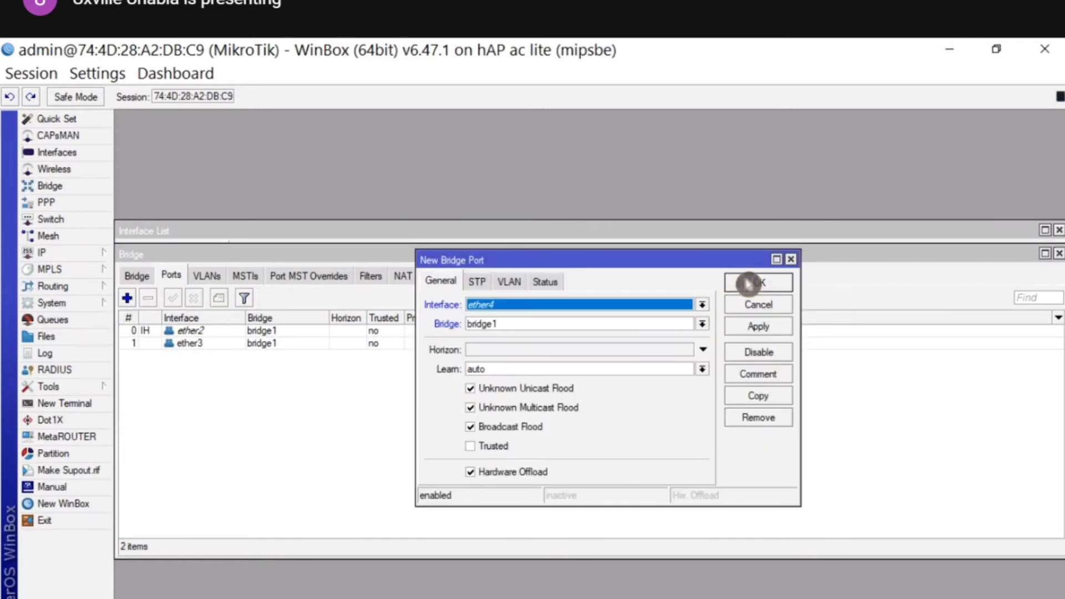
{"action": "key", "text": "alt+Tab"}
{"action": "key", "text": "alt+Tab"}
{"action": "left_click", "coordinate": [131, 302]}
{"action": "left_click", "coordinate": [523, 305]}
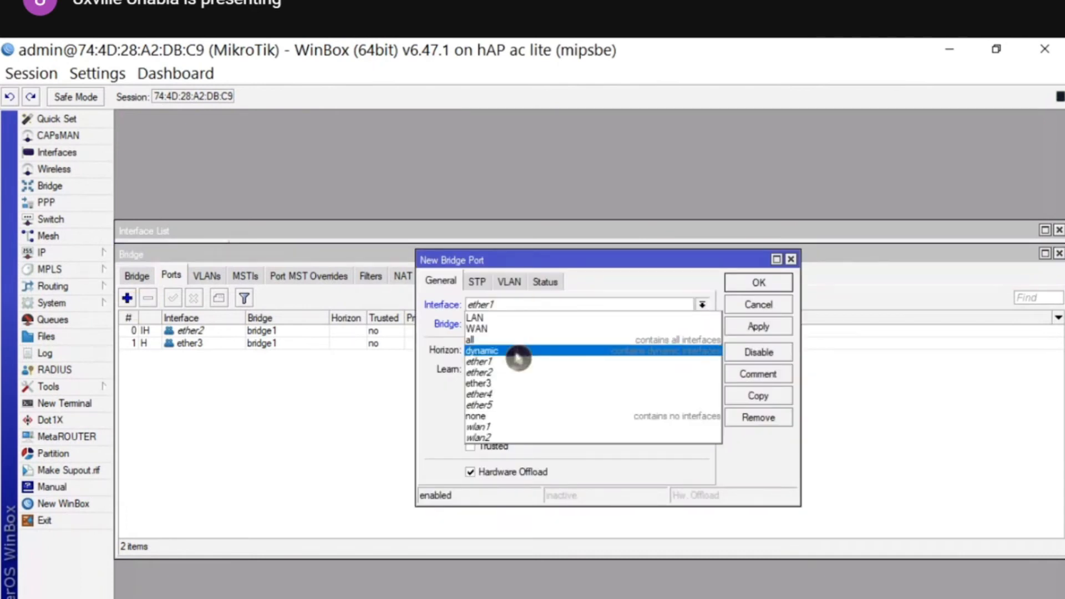
{"action": "left_click", "coordinate": [505, 394]}
{"action": "left_click", "coordinate": [780, 282]}
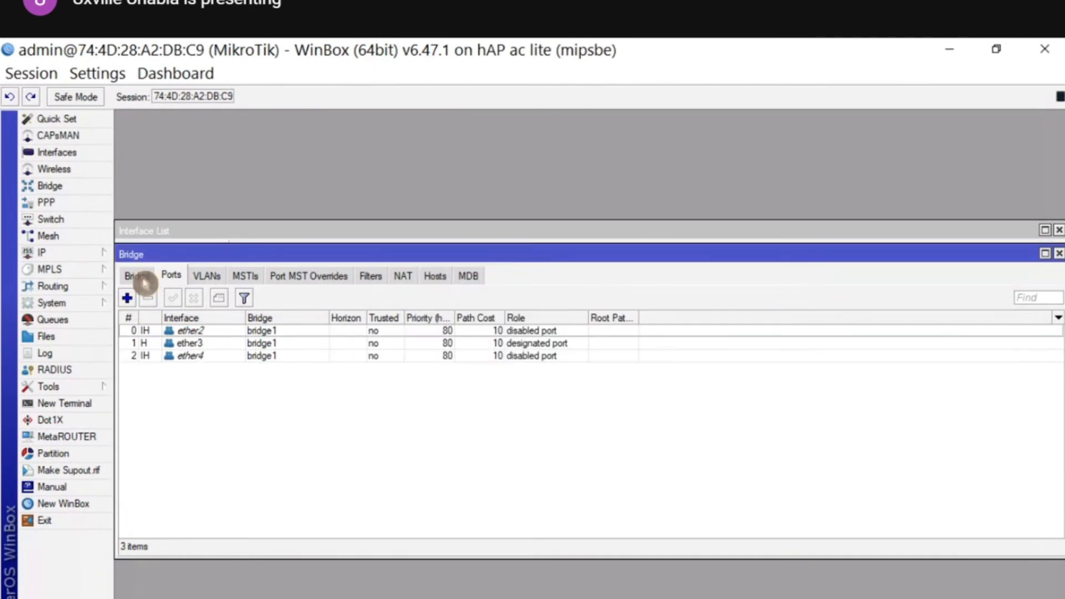
{"action": "left_click", "coordinate": [129, 298]}
{"action": "left_click", "coordinate": [483, 305]}
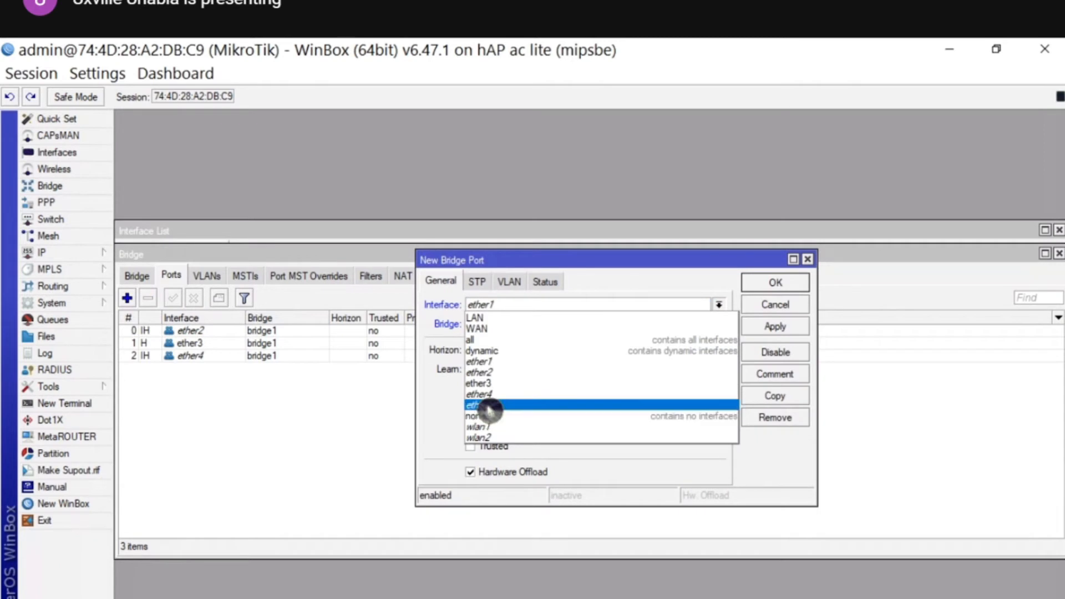
{"action": "left_click", "coordinate": [483, 406]}
{"action": "left_click", "coordinate": [776, 283]}
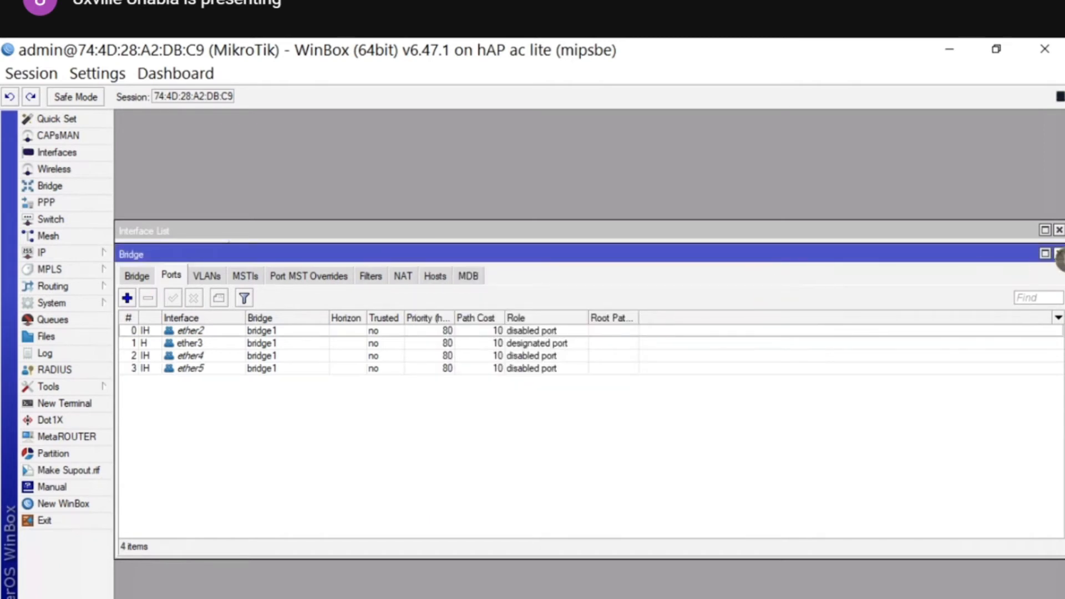
{"action": "left_click", "coordinate": [1059, 254]}
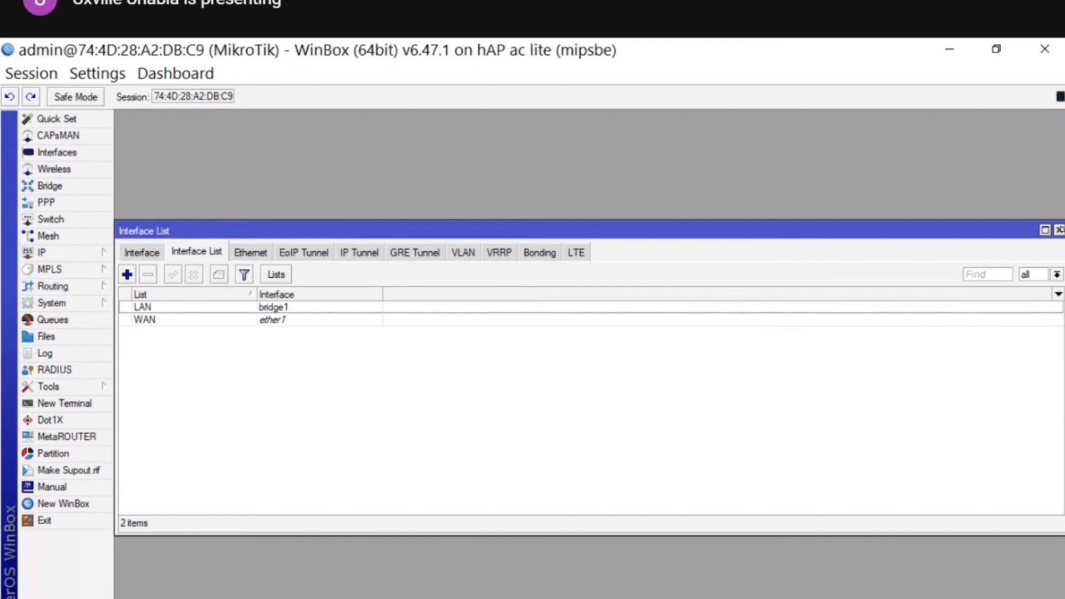
{"action": "left_click", "coordinate": [1059, 229]}
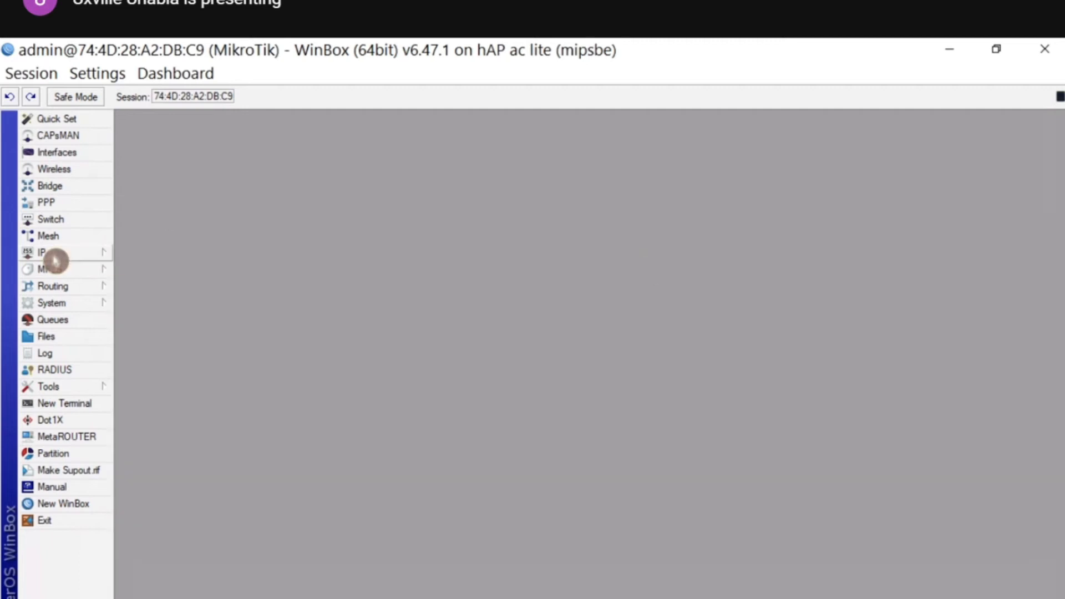
- Enter 192.168.100.1/24 as a new IP address and choose its interface
{"action": "left_click", "coordinate": [86, 253]}
{"action": "left_click", "coordinate": [137, 270]}
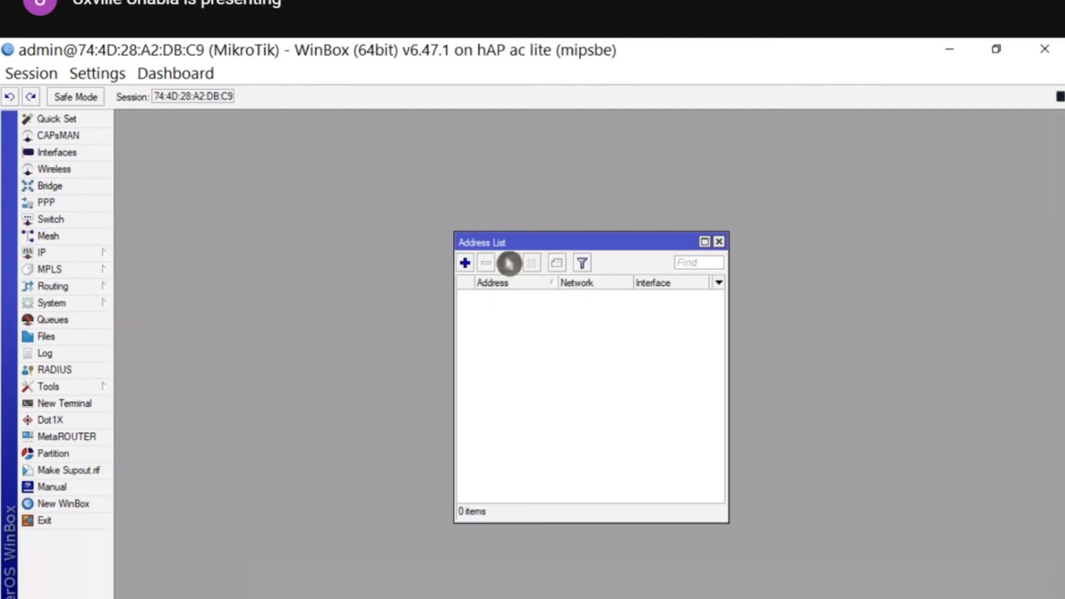
{"action": "left_click", "coordinate": [466, 264]}
{"action": "type", "text": "192.168.100.1"}
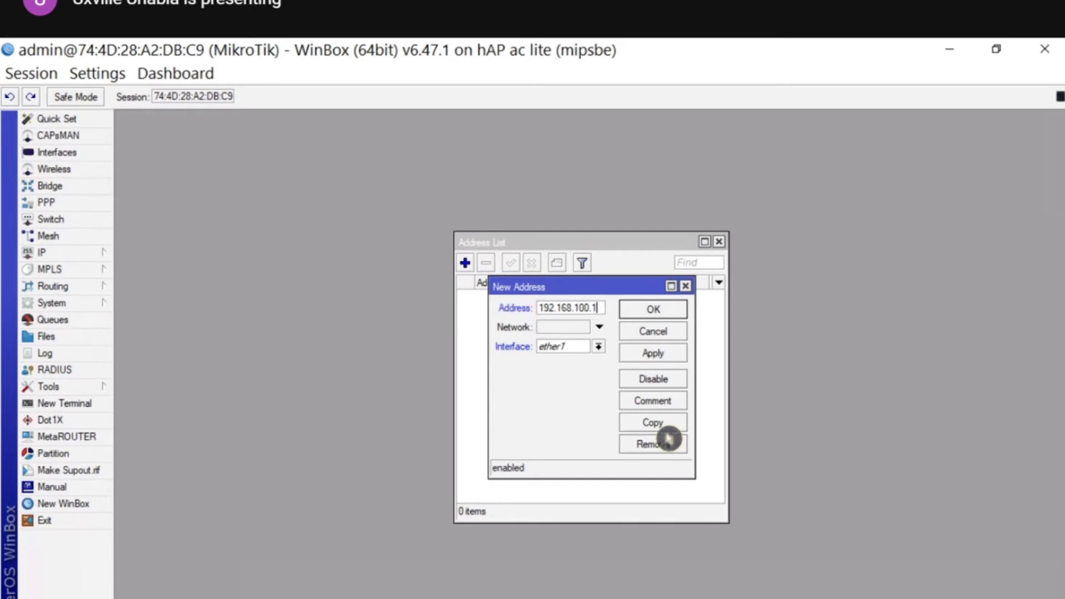
{"action": "type", "text": "/24"}
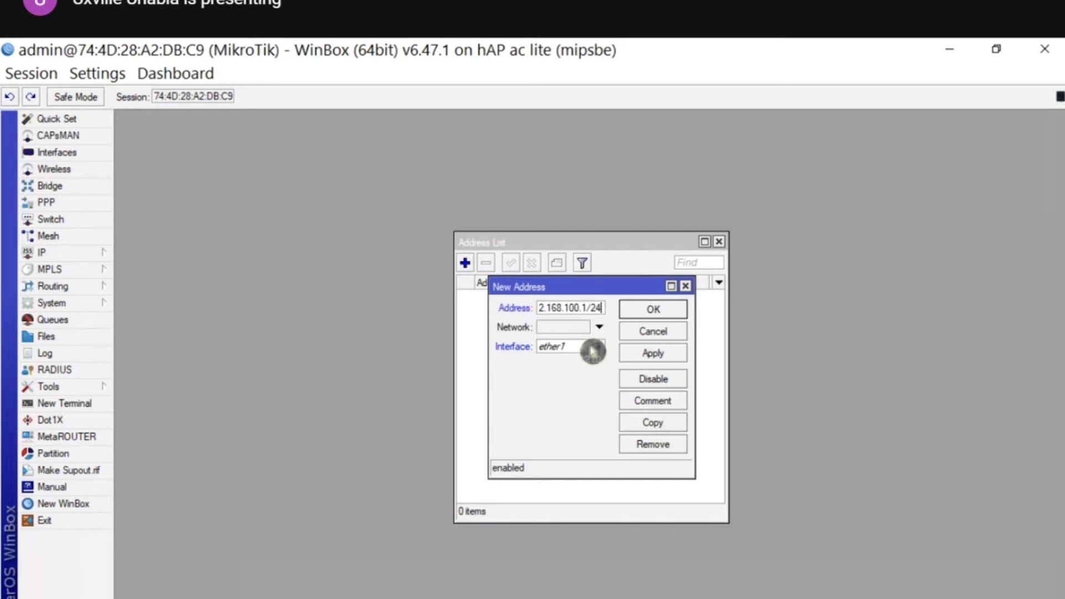
{"action": "left_click", "coordinate": [595, 348]}
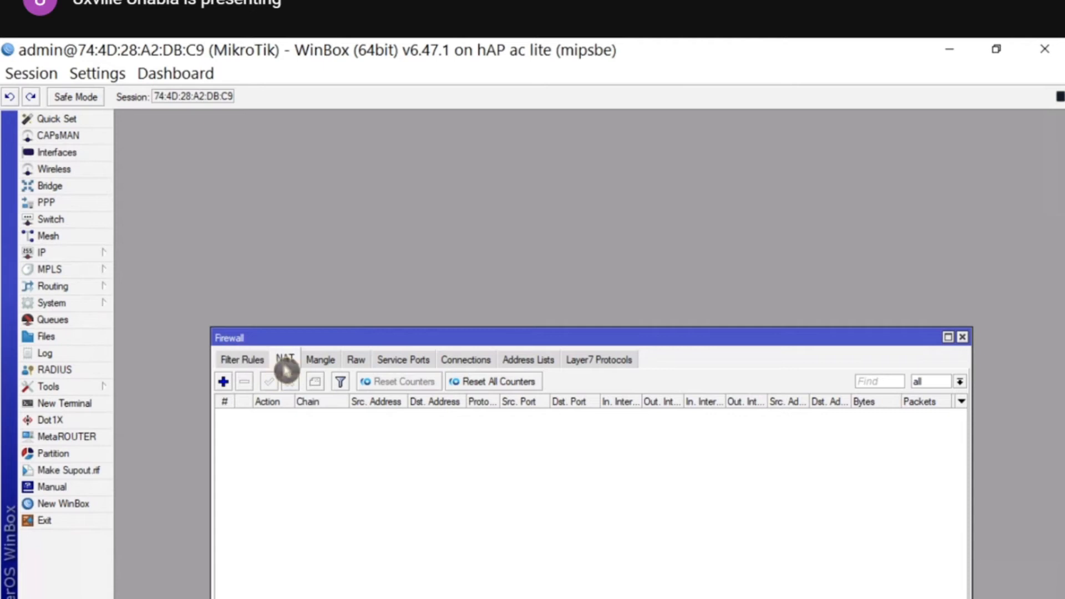
- Add a new srcnat firewall NAT rule and choose its Out. Interface List
{"action": "left_click", "coordinate": [285, 360]}
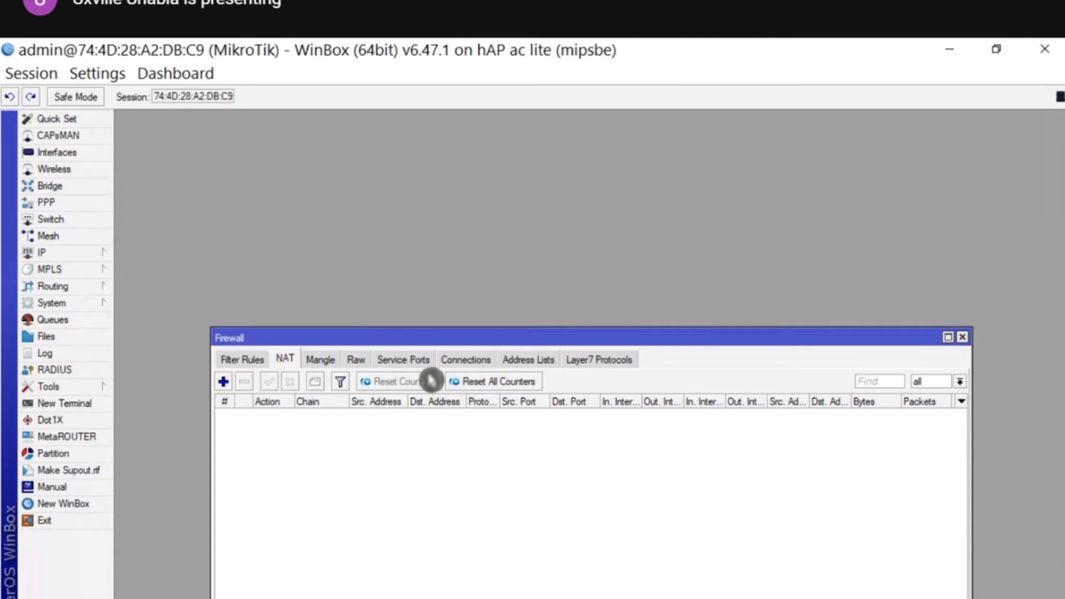
{"action": "left_click", "coordinate": [224, 388]}
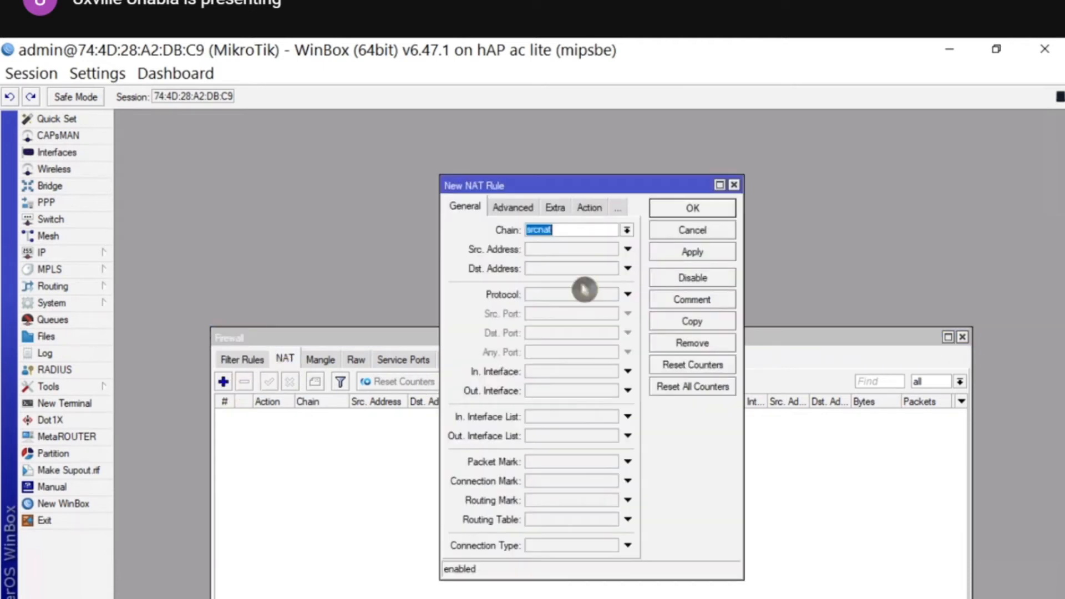
{"action": "left_click", "coordinate": [569, 436]}
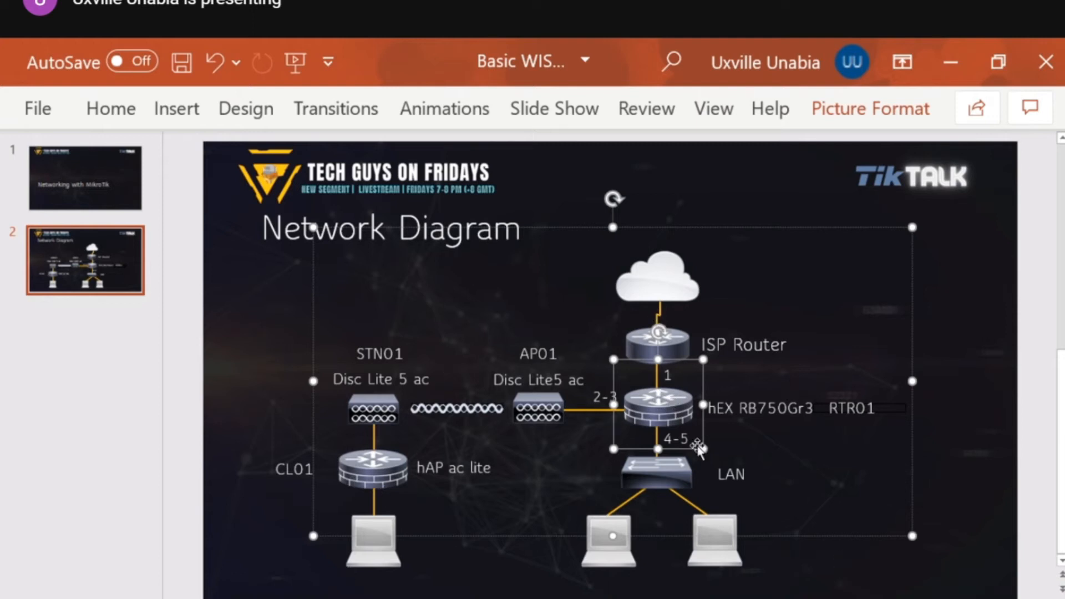
- Close WinBox's DHCP client window and minimize the network diagram presentation to reveal the desktop
{"action": "mouse_move", "coordinate": [552, 598]}
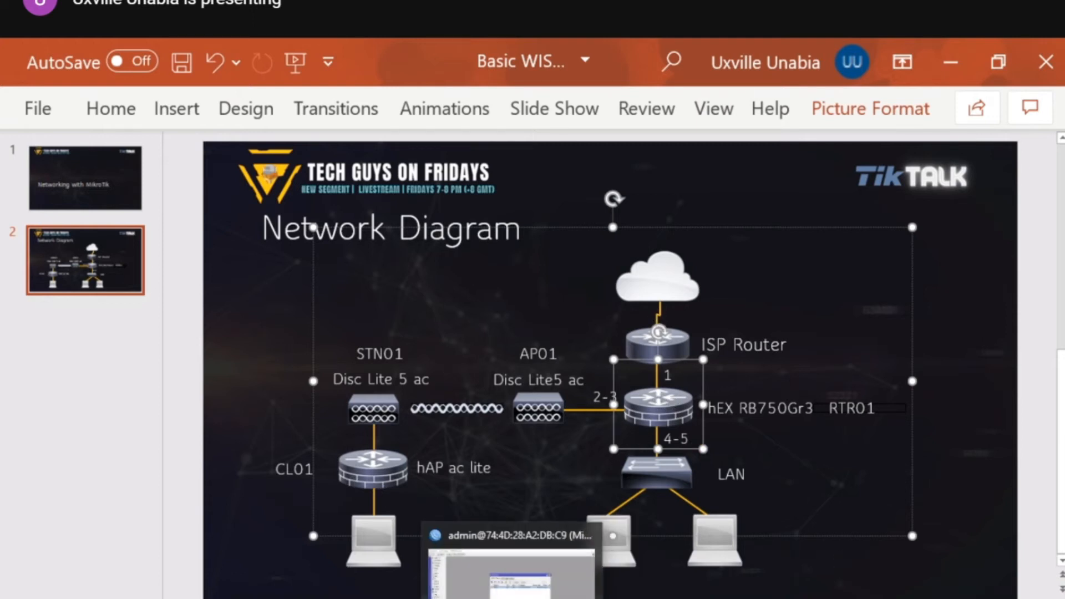
{"action": "left_click", "coordinate": [242, 443]}
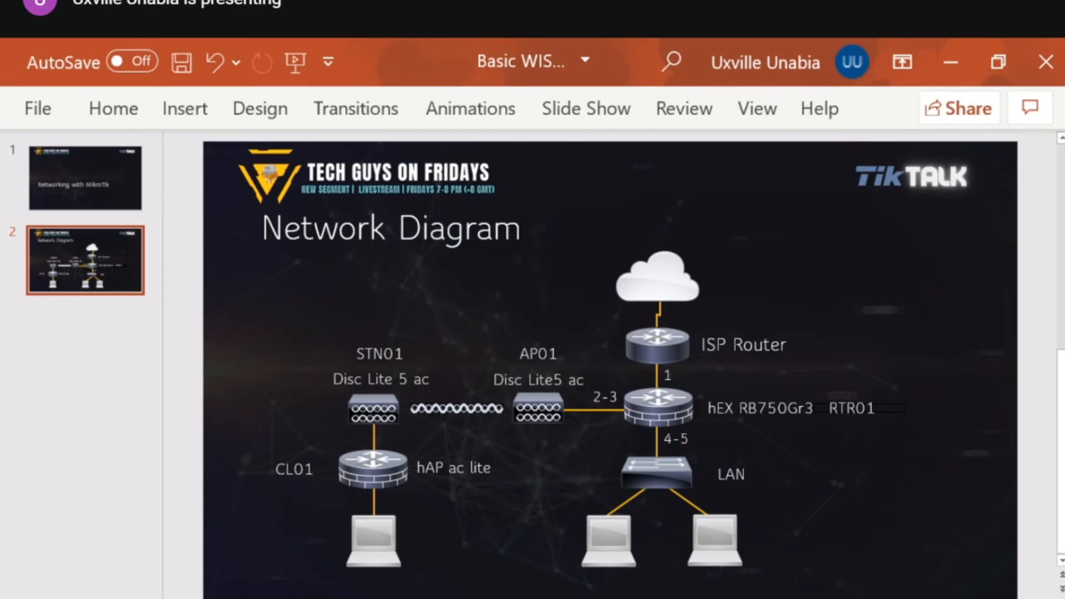
{"action": "key", "text": "alt+Tab"}
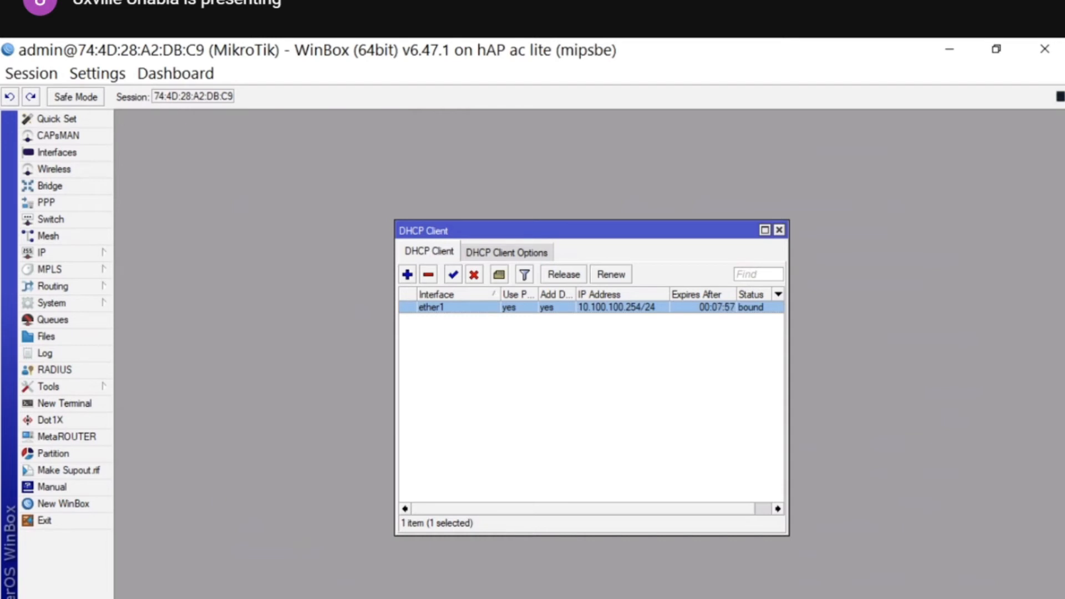
{"action": "left_click", "coordinate": [780, 230]}
{"action": "left_click", "coordinate": [1045, 50]}
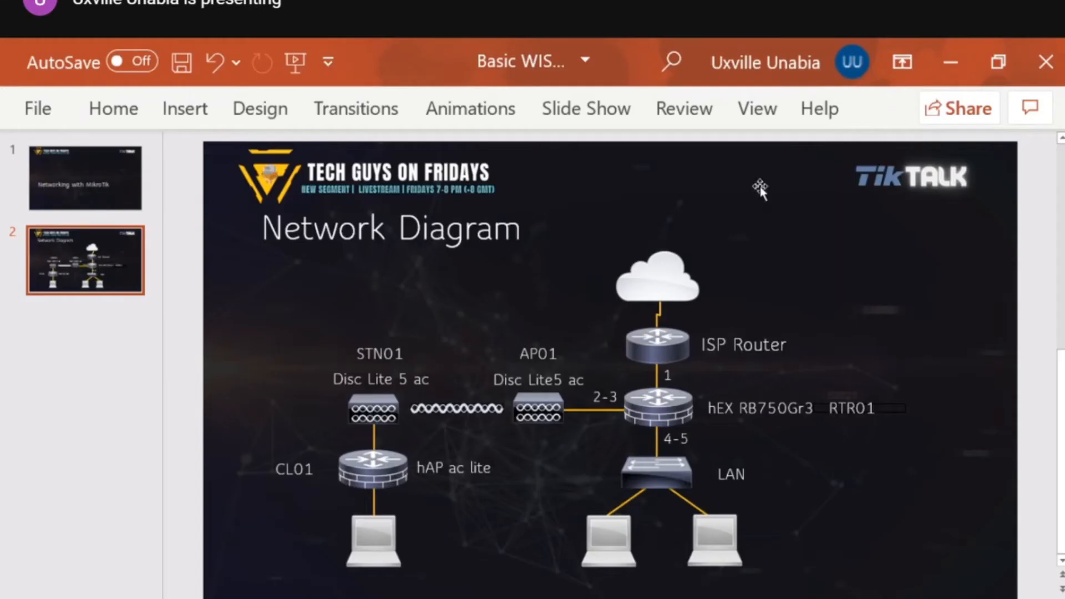
{"action": "left_click", "coordinate": [294, 598]}
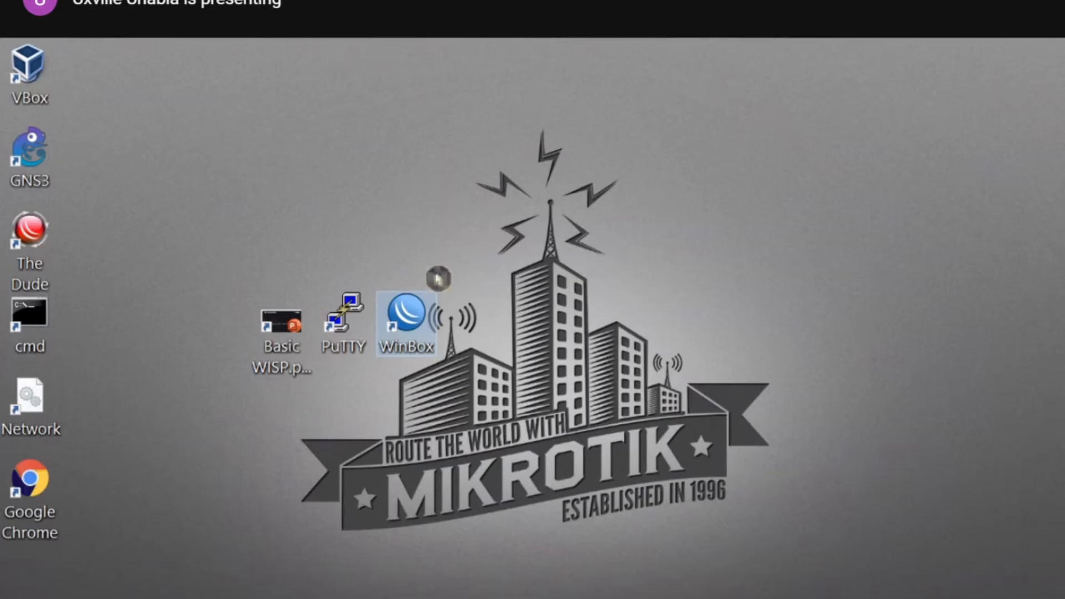
- Launch WinBox and add IP pool PPPoE-Pool-5MB with range 10.0.5.10-10.0.5.100
{"action": "double_click", "coordinate": [415, 341]}
{"action": "left_click", "coordinate": [87, 255]}
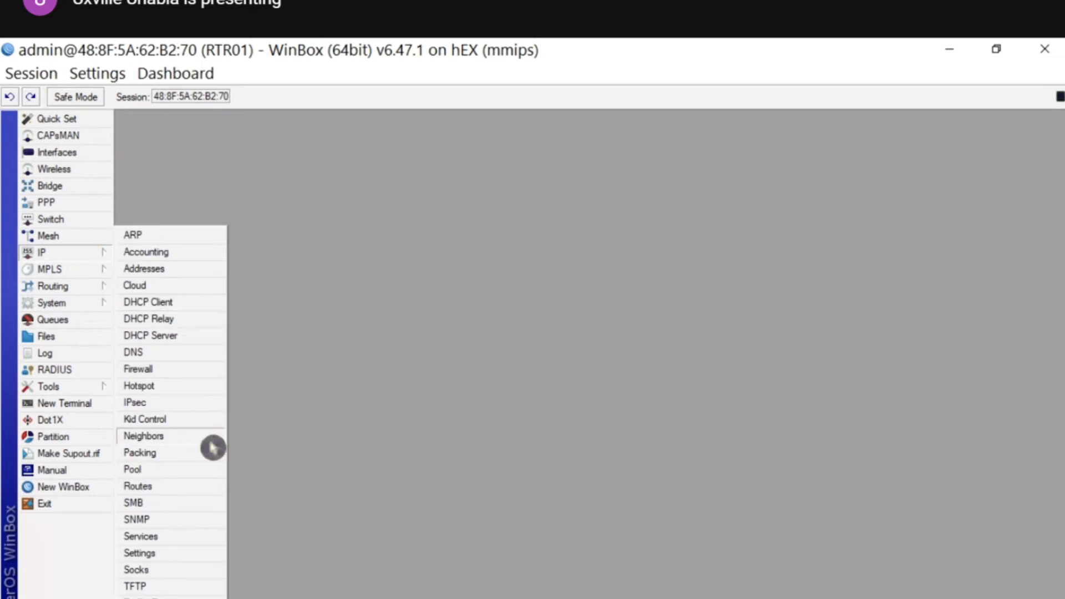
{"action": "left_click", "coordinate": [200, 470]}
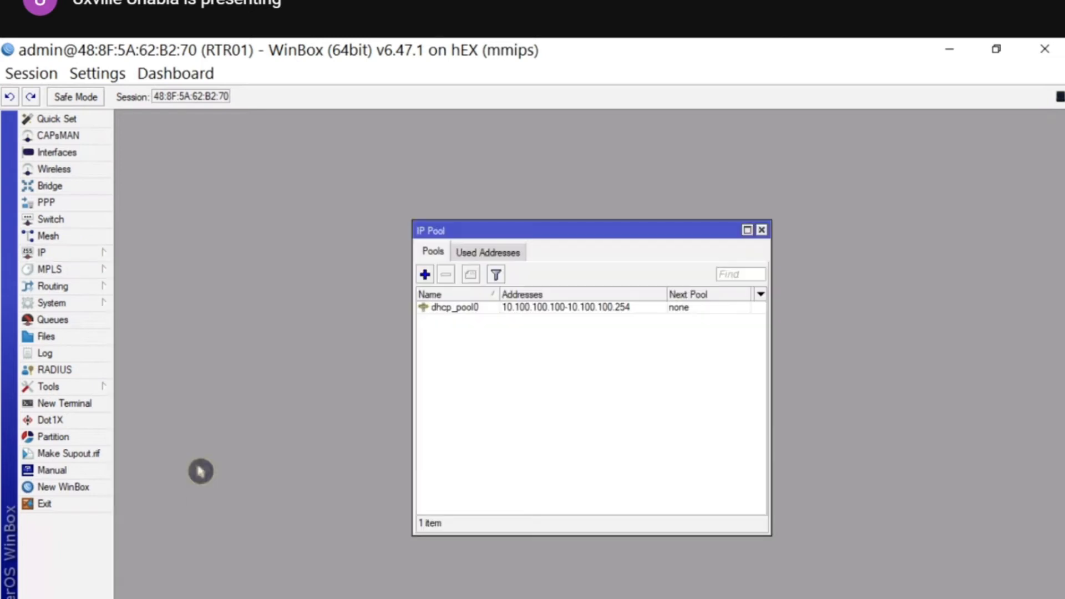
{"action": "left_click", "coordinate": [425, 275]}
{"action": "type", "text": "PPPoE-Pool-5MB"}
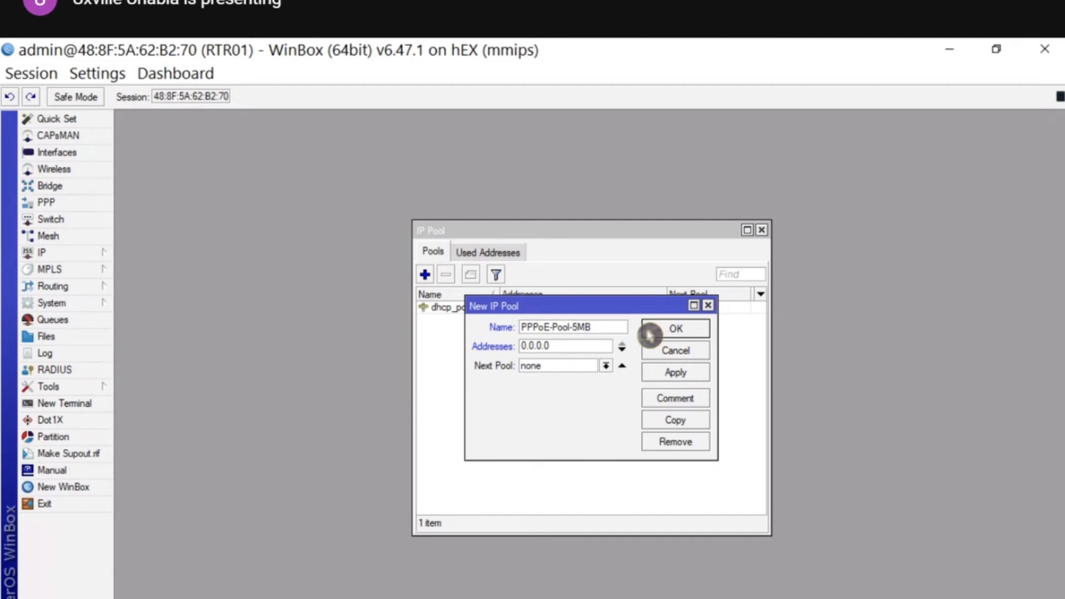
{"action": "key", "text": "Tab"}
{"action": "type", "text": "172"}
{"action": "type", "text": "."}
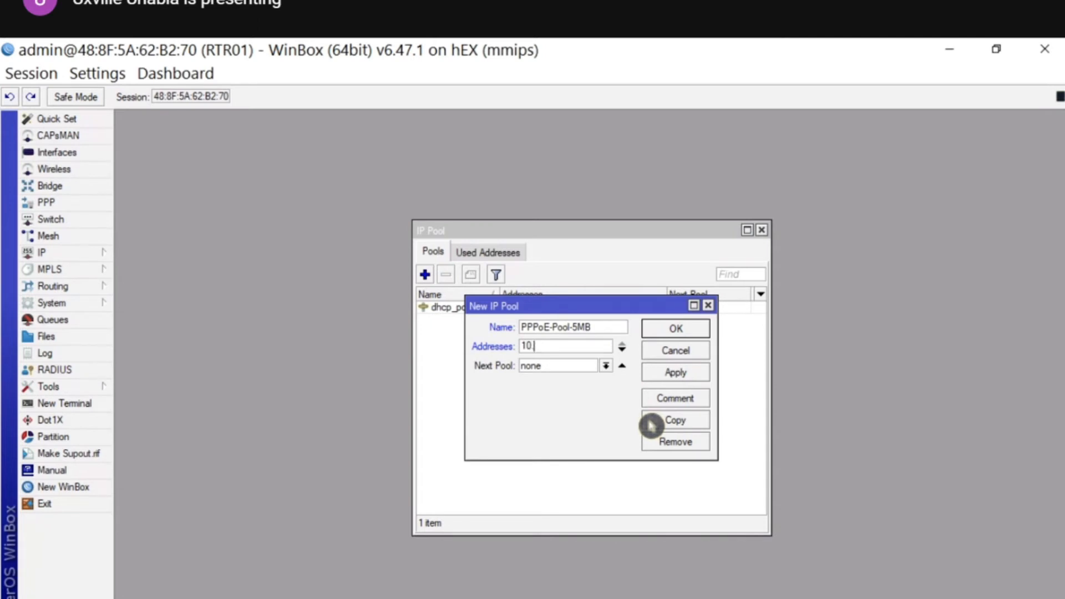
{"action": "type", "text": ".10-10.0.5.10.0.5"}
{"action": "left_click", "coordinate": [682, 330]}
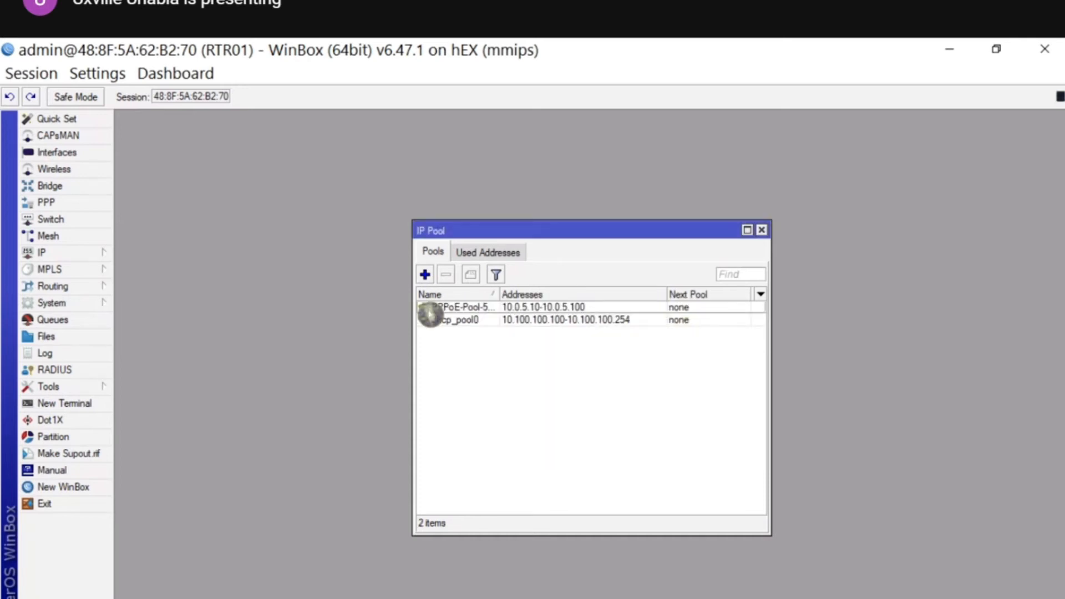
- Copy PPPoE-Pool-5MB into PPPoE-Pool-10M with range 10.0.10.10-10.0.10.100, then close the pool windows
{"action": "left_click_drag", "start_coordinate": [500, 293], "coordinate": [548, 293]}
{"action": "double_click", "coordinate": [482, 307]}
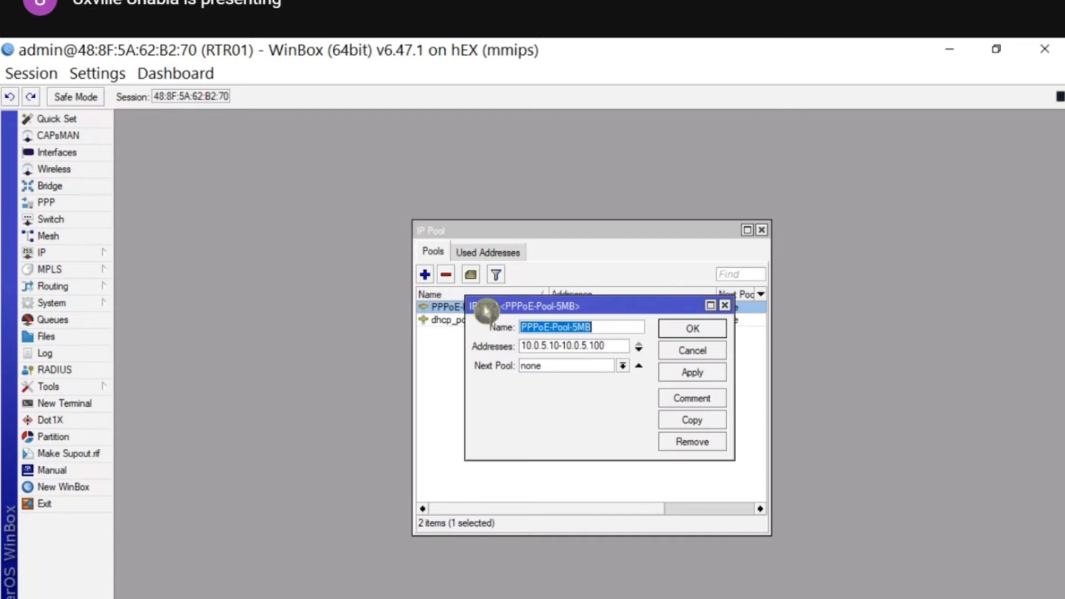
{"action": "left_click", "coordinate": [689, 423]}
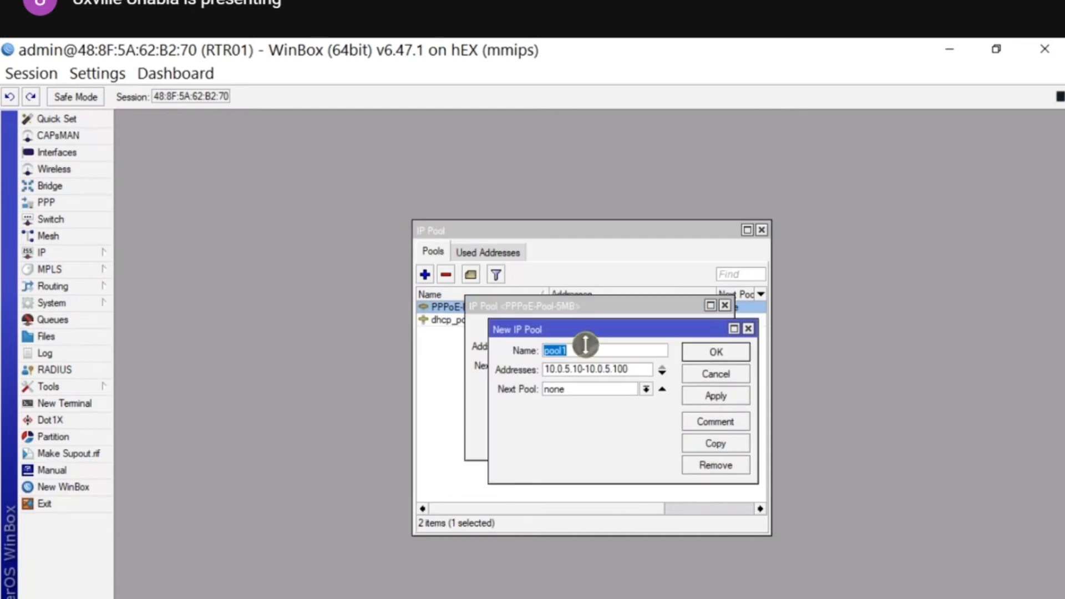
{"action": "type", "text": "PPPo"}
{"action": "type", "text": "-Pool-E"}
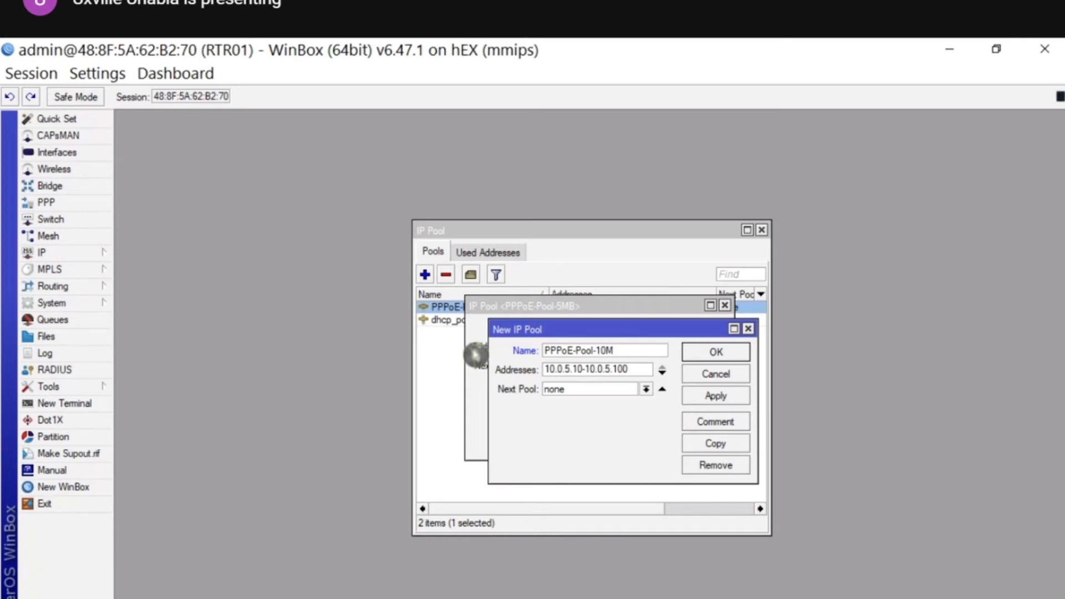
{"action": "left_click", "coordinate": [574, 372]}
{"action": "key", "text": "BackSpace"}
{"action": "type", "text": "10"}
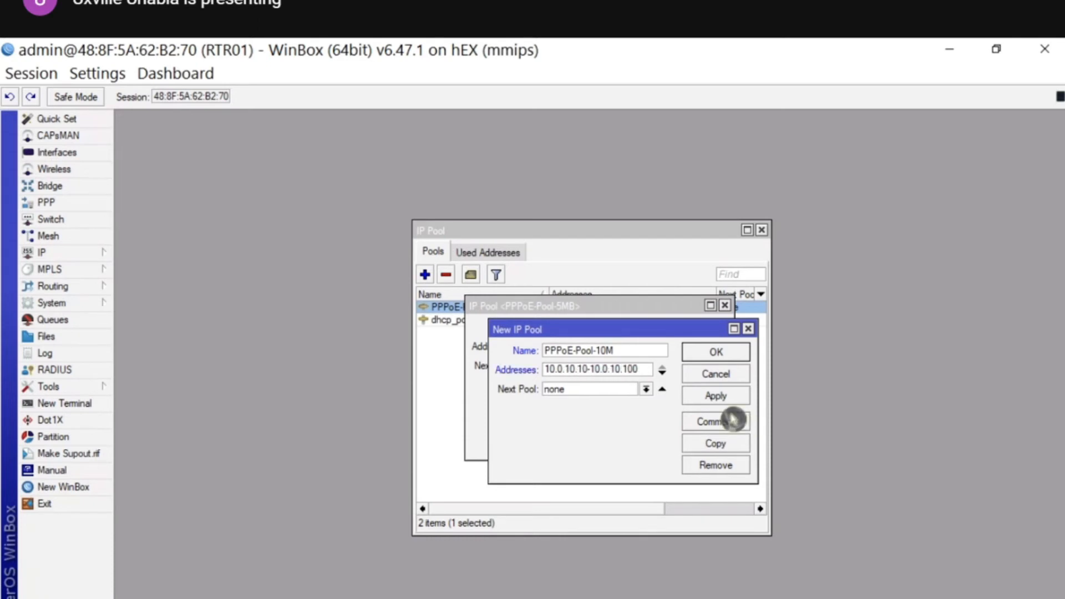
{"action": "left_click", "coordinate": [694, 355]}
{"action": "left_click", "coordinate": [678, 345]}
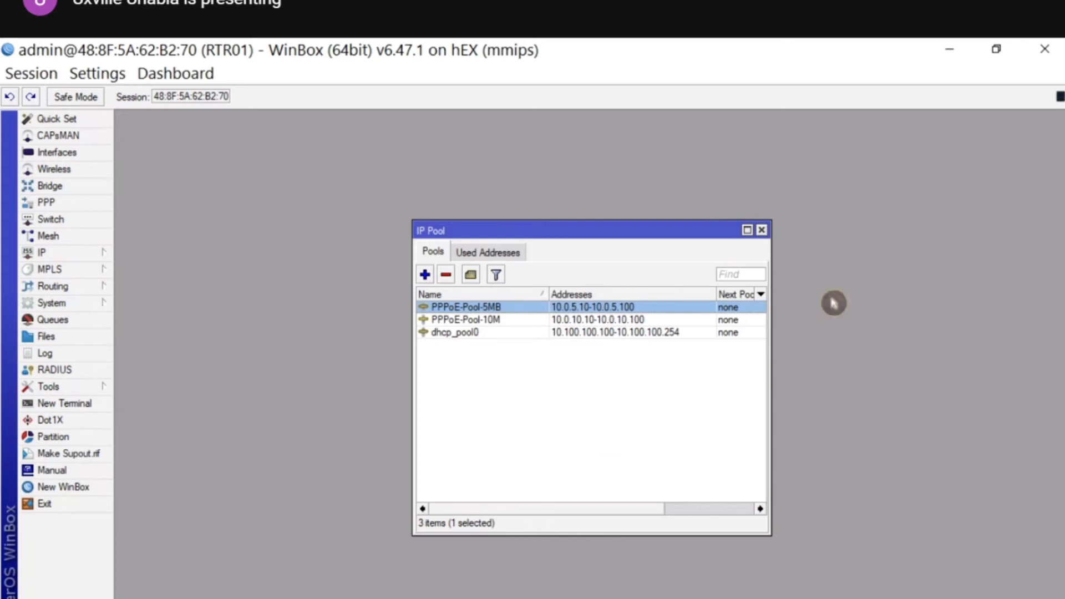
{"action": "left_click", "coordinate": [764, 232]}
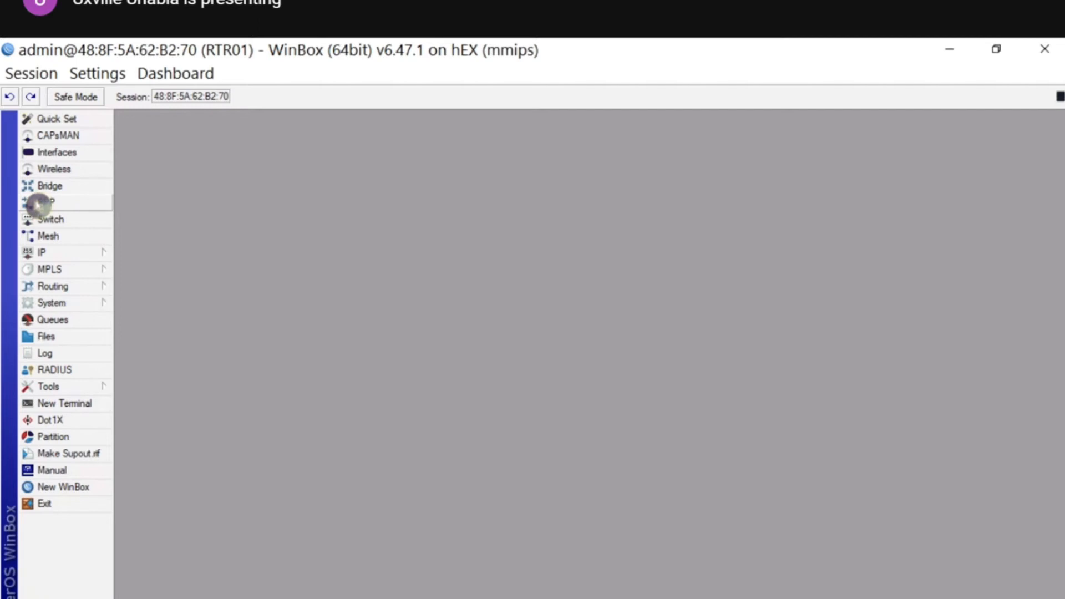
- Start a new PPP profile named PPPoE-Profile-5M
{"action": "left_click", "coordinate": [38, 204]}
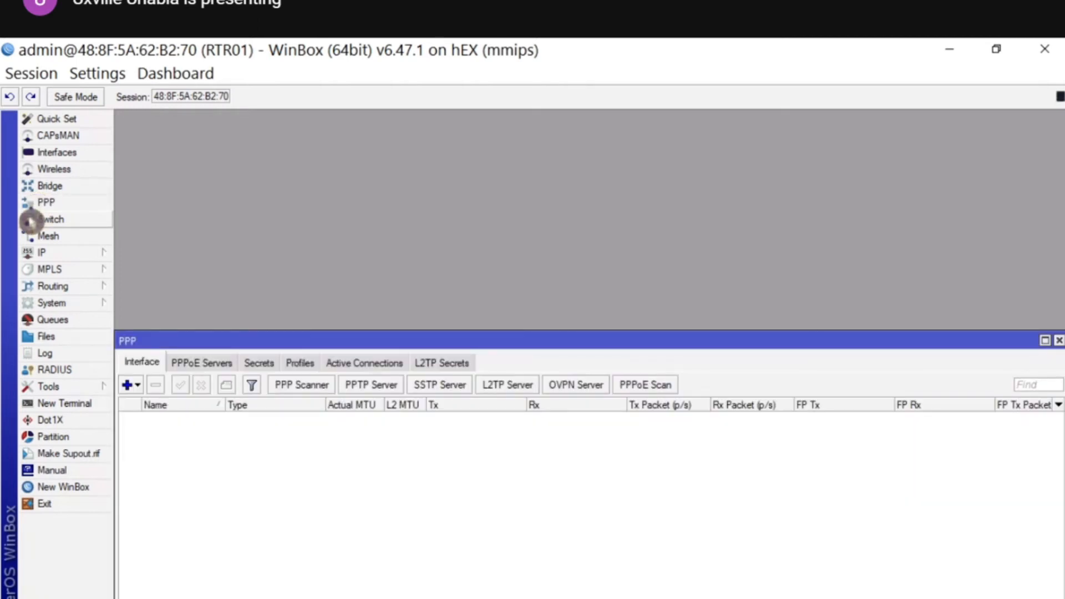
{"action": "left_click", "coordinate": [302, 363]}
{"action": "left_click_drag", "start_coordinate": [342, 340], "coordinate": [461, 188]}
{"action": "left_click", "coordinate": [251, 233]}
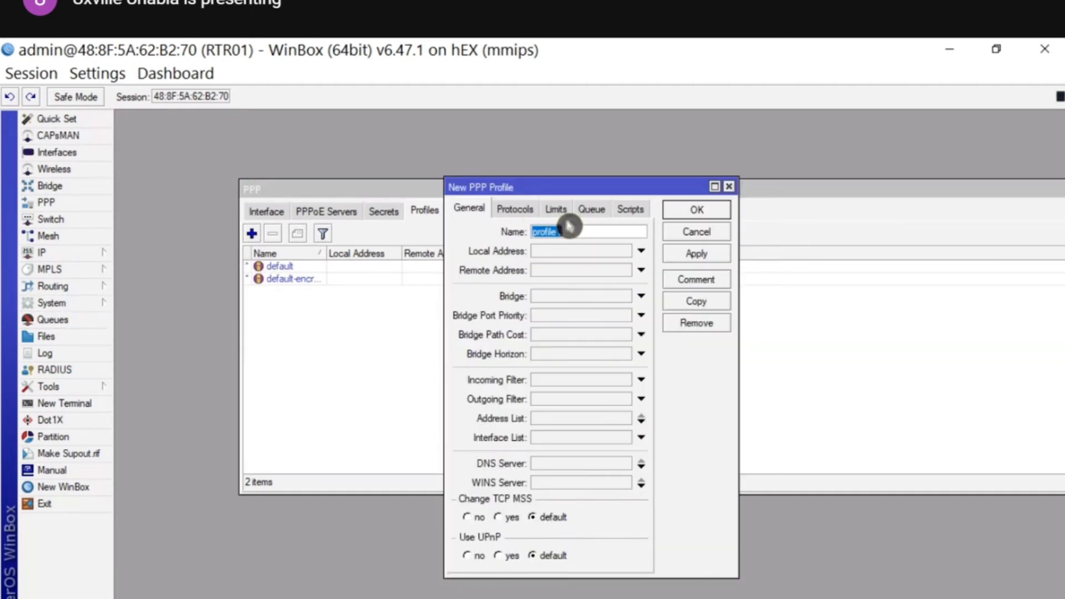
{"action": "type", "text": "PPPoE-P"}
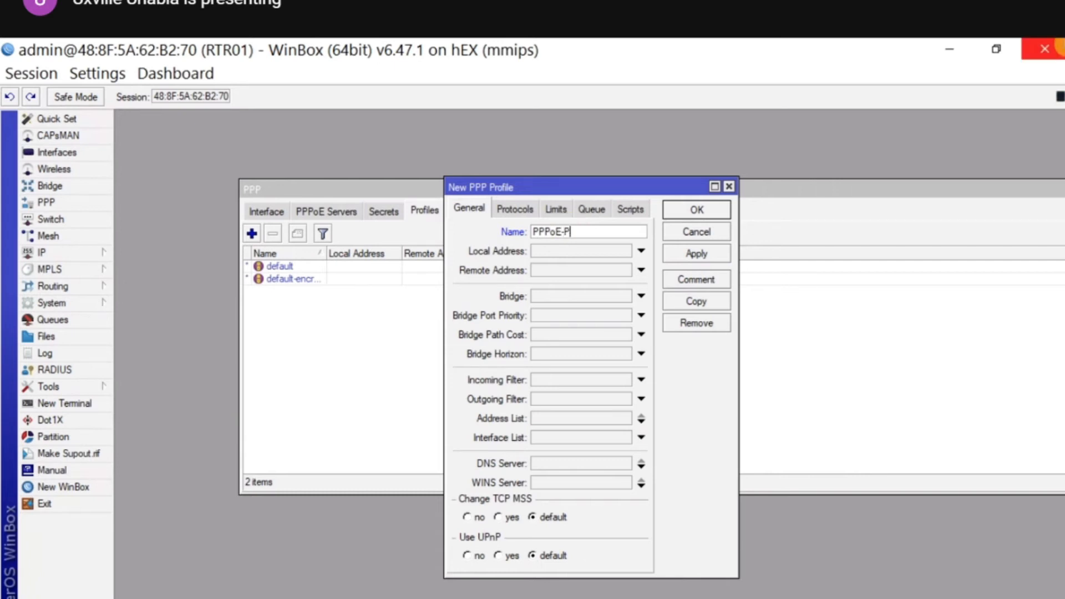
{"action": "type", "text": "rofile-5M"}
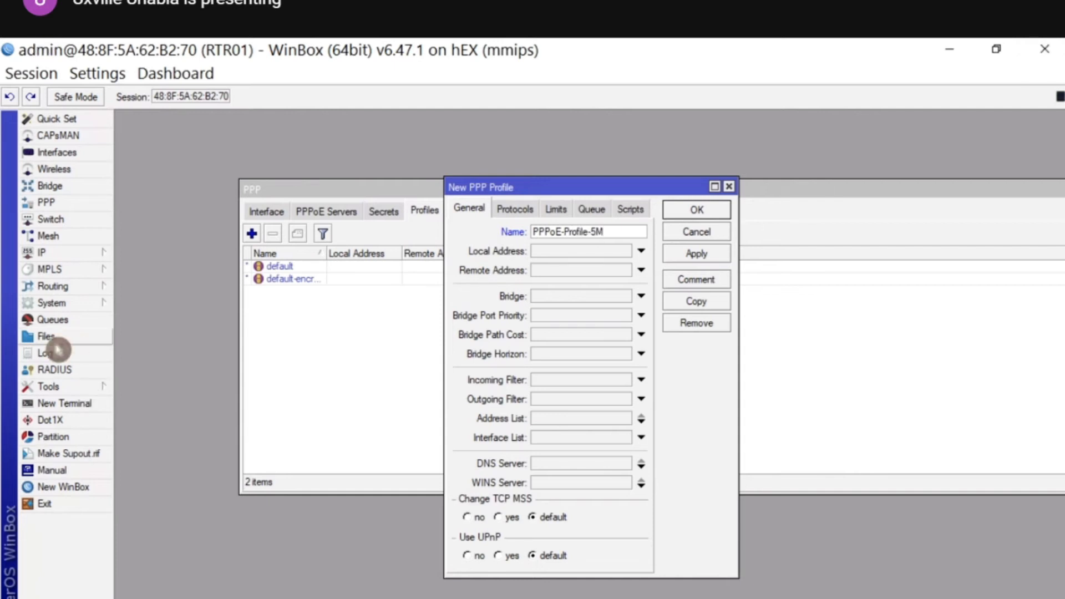
- Set local address 10.0.0.1, remote pool PPPoE-Pool-5MB, and DNS servers 8.8.8.8 and 9.9.9.9
{"action": "left_click", "coordinate": [88, 252]}
{"action": "left_click", "coordinate": [158, 472]}
{"action": "left_click_drag", "start_coordinate": [587, 235], "coordinate": [670, 454]}
{"action": "left_click", "coordinate": [564, 252]}
{"action": "type", "text": "10.0.0.1"}
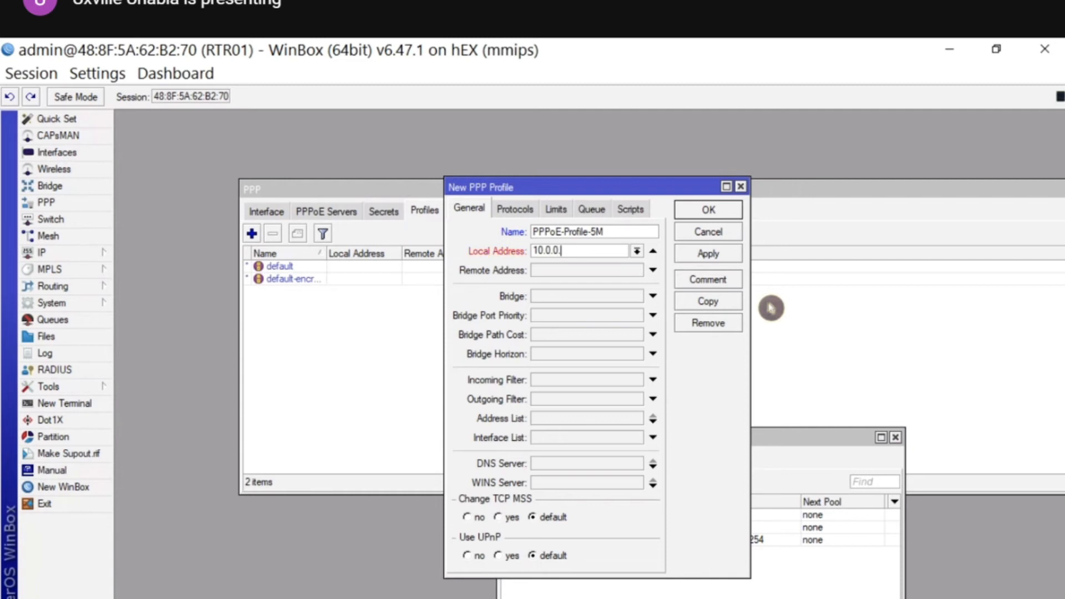
{"action": "left_click", "coordinate": [653, 270]}
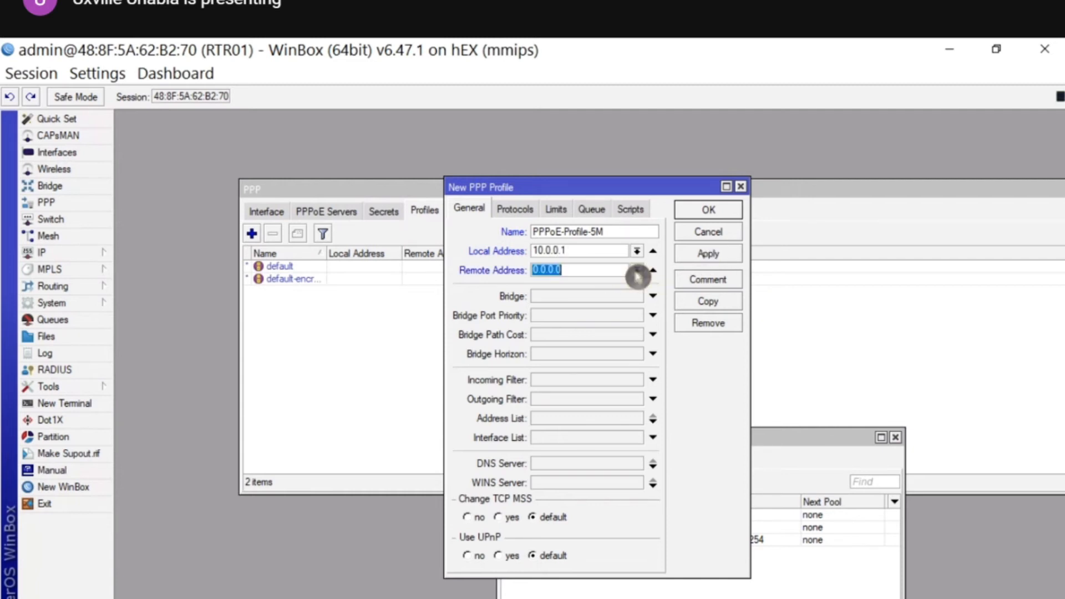
{"action": "left_click", "coordinate": [637, 271]}
{"action": "left_click", "coordinate": [619, 284]}
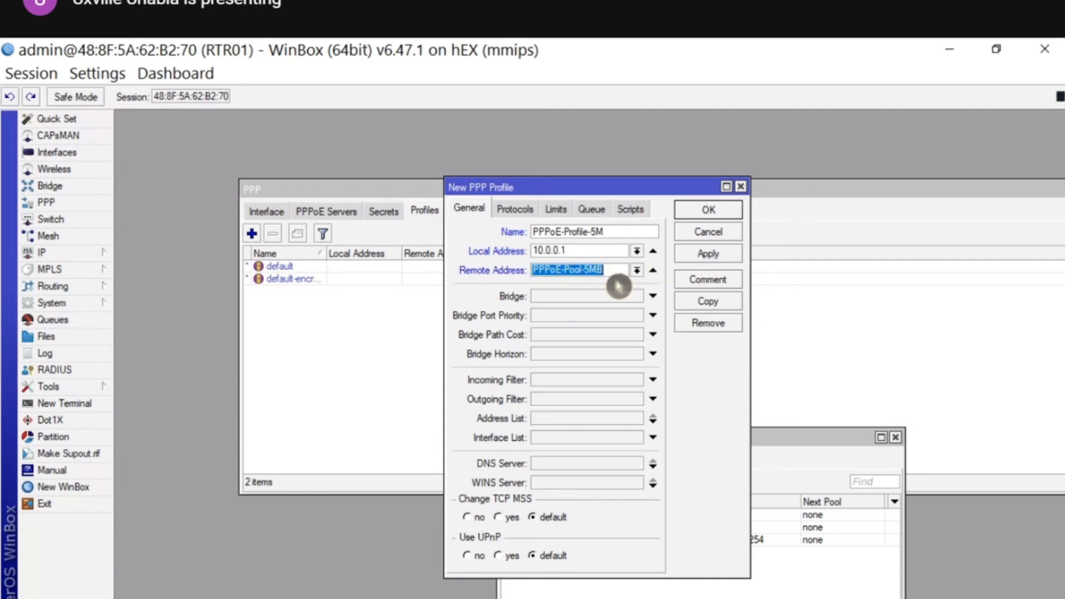
{"action": "left_click", "coordinate": [569, 464]}
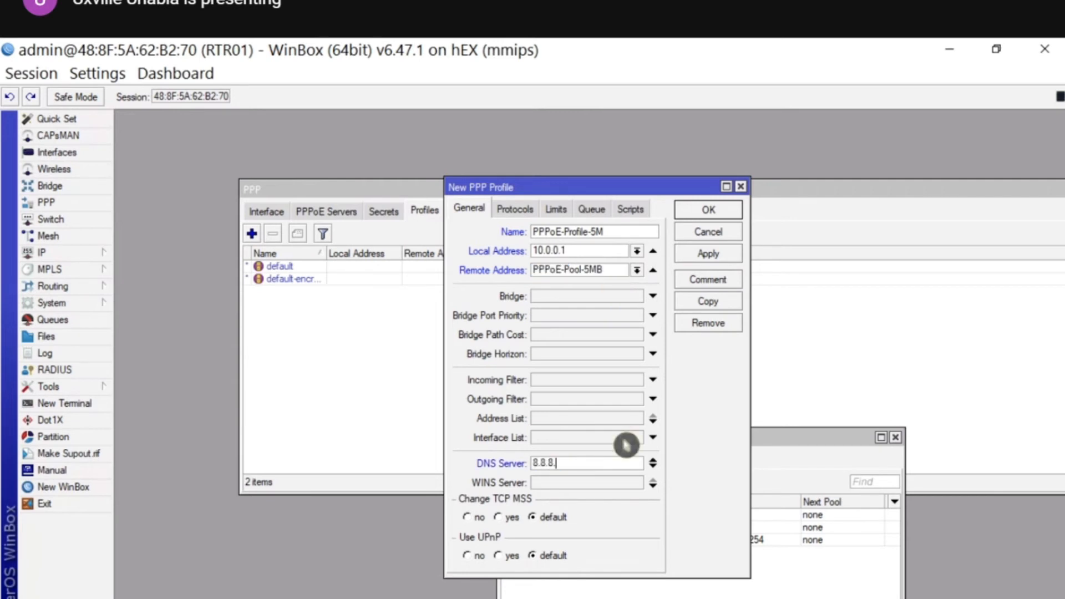
{"action": "type", "text": "8.8.8.8"}
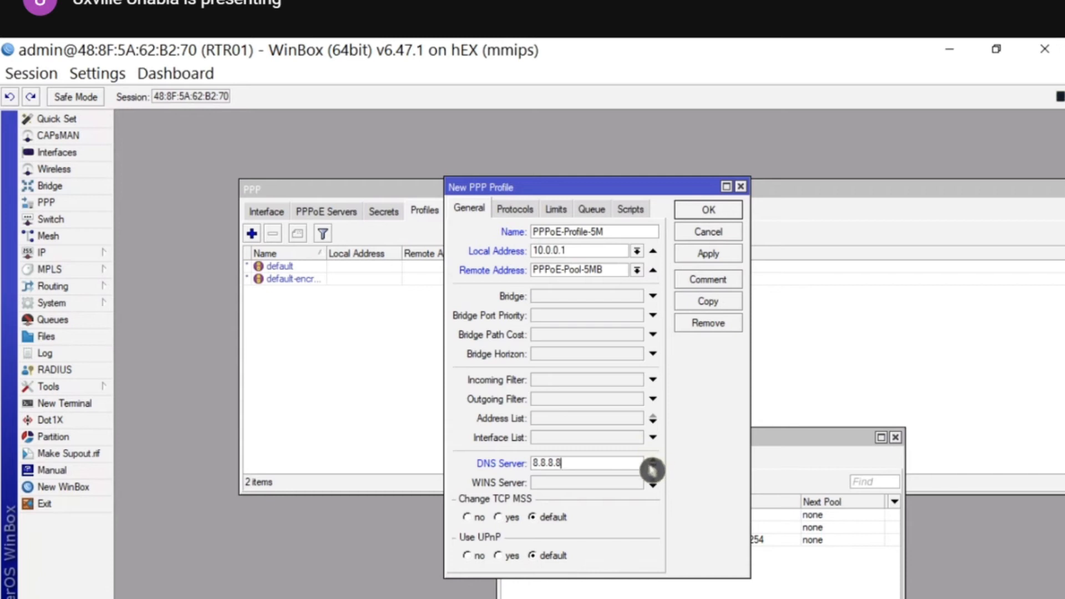
{"action": "left_click", "coordinate": [653, 467]}
{"action": "type", "text": "9"}
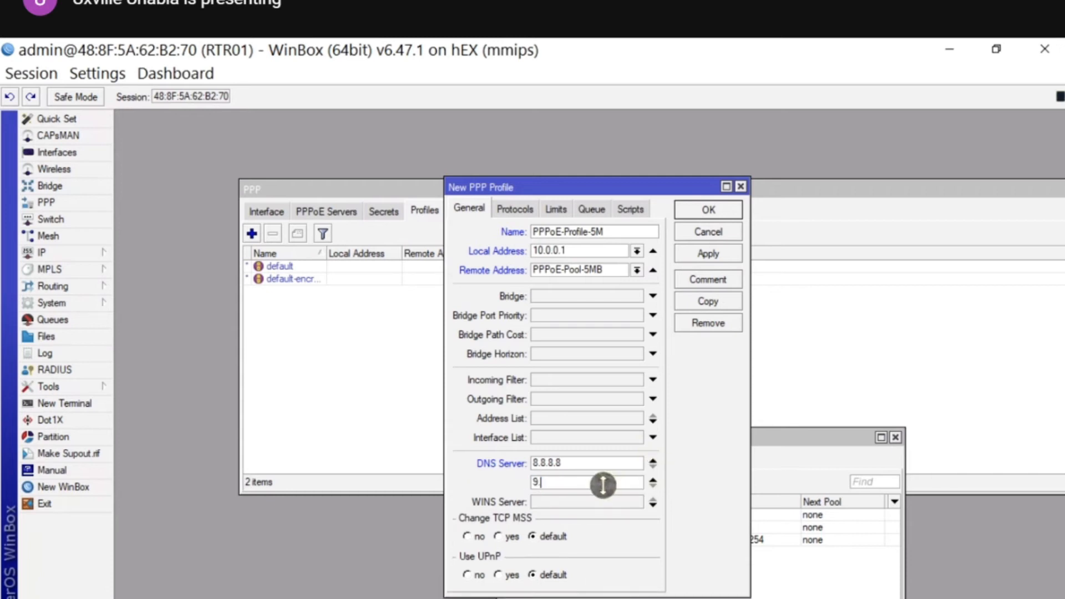
{"action": "type", "text": ".9.9.9"}
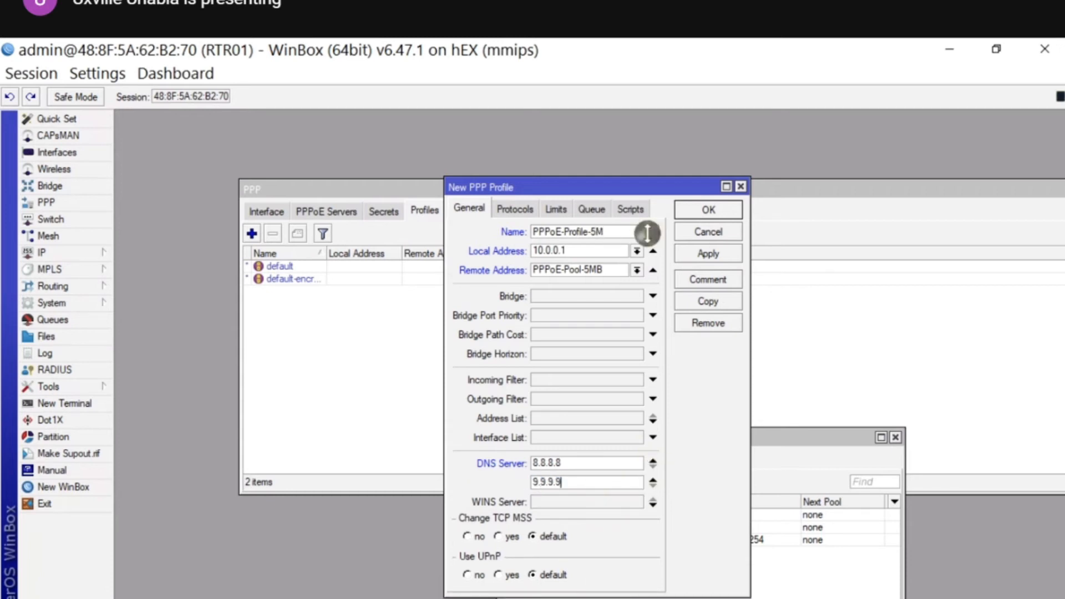
- Set the profile's rate limit to 5M/5M and save it
{"action": "left_click", "coordinate": [515, 209]}
{"action": "left_click", "coordinate": [556, 208]}
{"action": "left_click", "coordinate": [564, 277]}
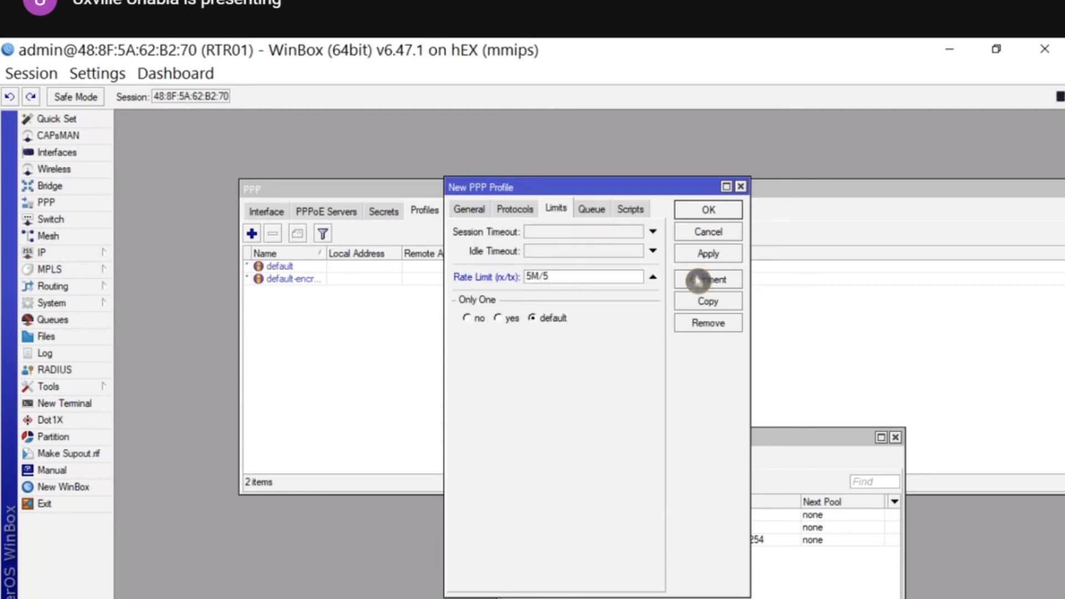
{"action": "type", "text": "5M/5M"}
{"action": "left_click", "coordinate": [708, 210]}
{"action": "left_click", "coordinate": [895, 438]}
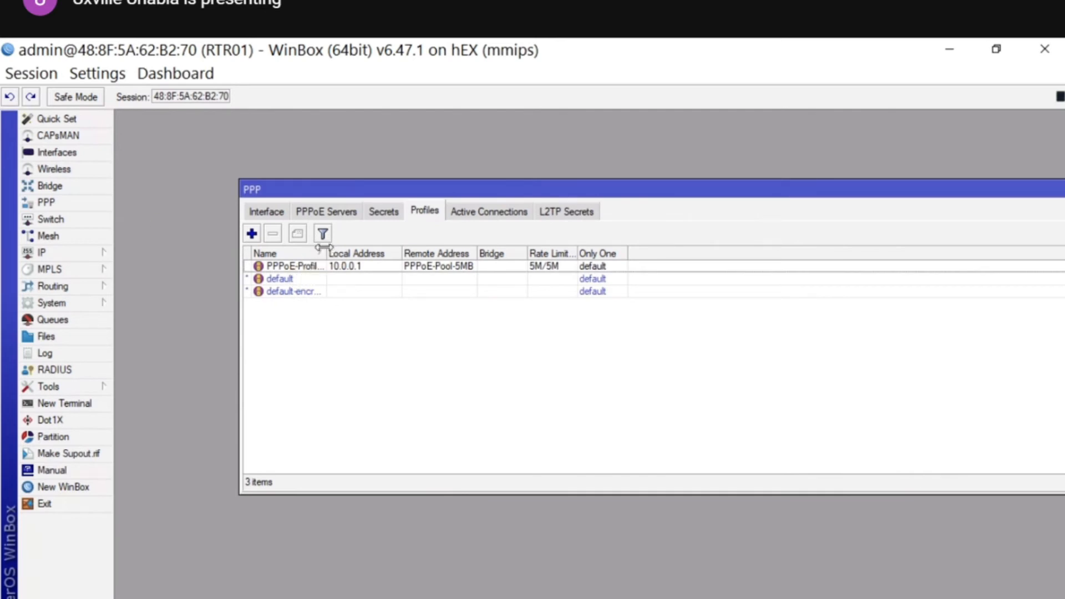
- Copy PPPoE-Profile-5M as a new profile using remote pool PPPoE-Pool-10M and rate limit 10M/10M
{"action": "left_click_drag", "start_coordinate": [323, 248], "coordinate": [403, 249]}
{"action": "double_click", "coordinate": [311, 269]}
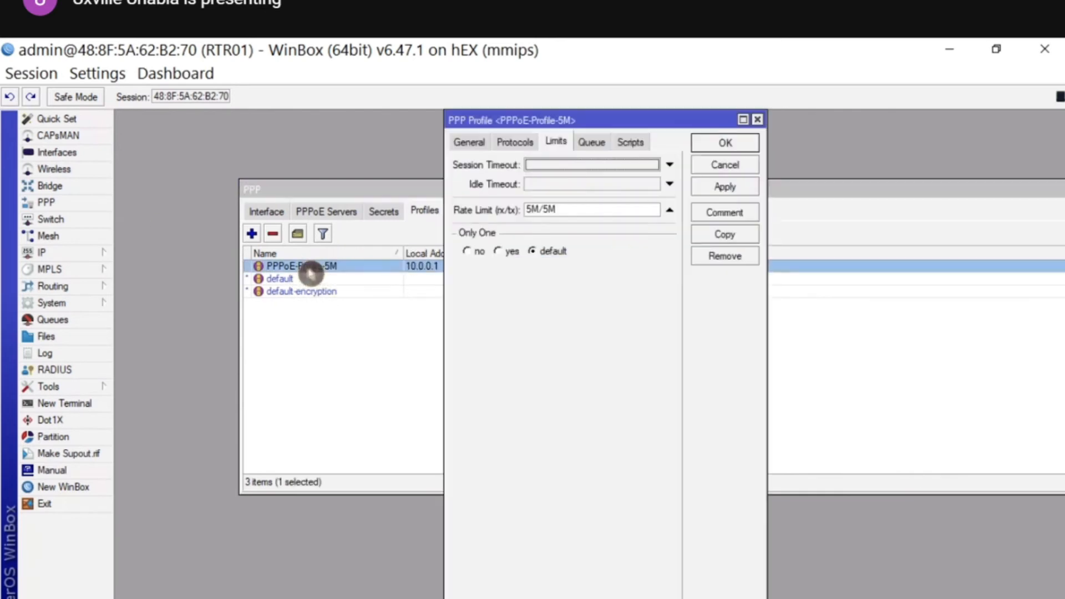
{"action": "left_click", "coordinate": [713, 242]}
{"action": "left_click", "coordinate": [479, 149]}
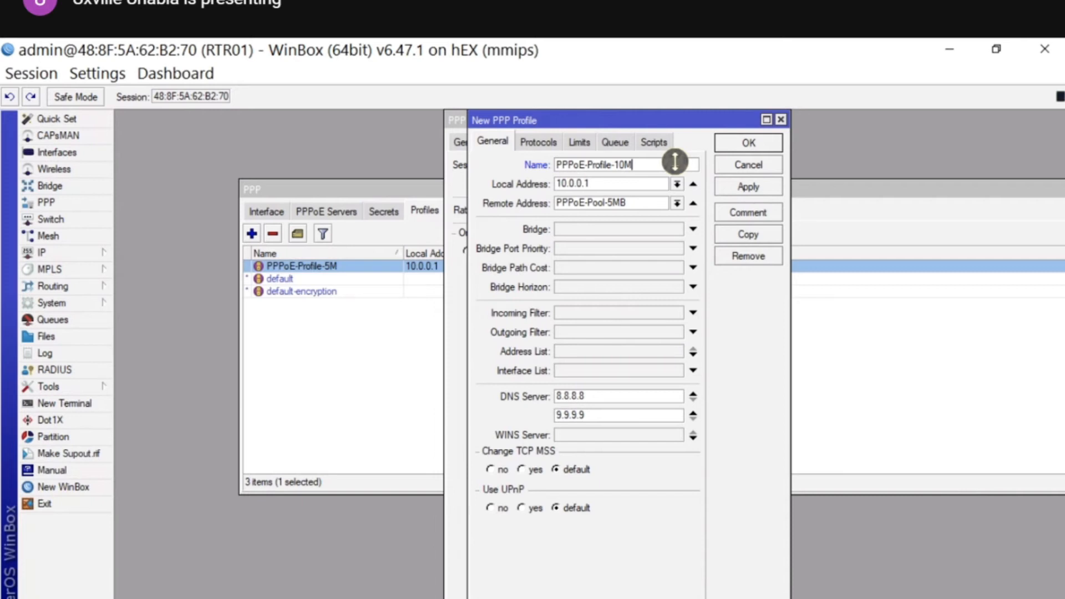
{"action": "left_click", "coordinate": [677, 203]}
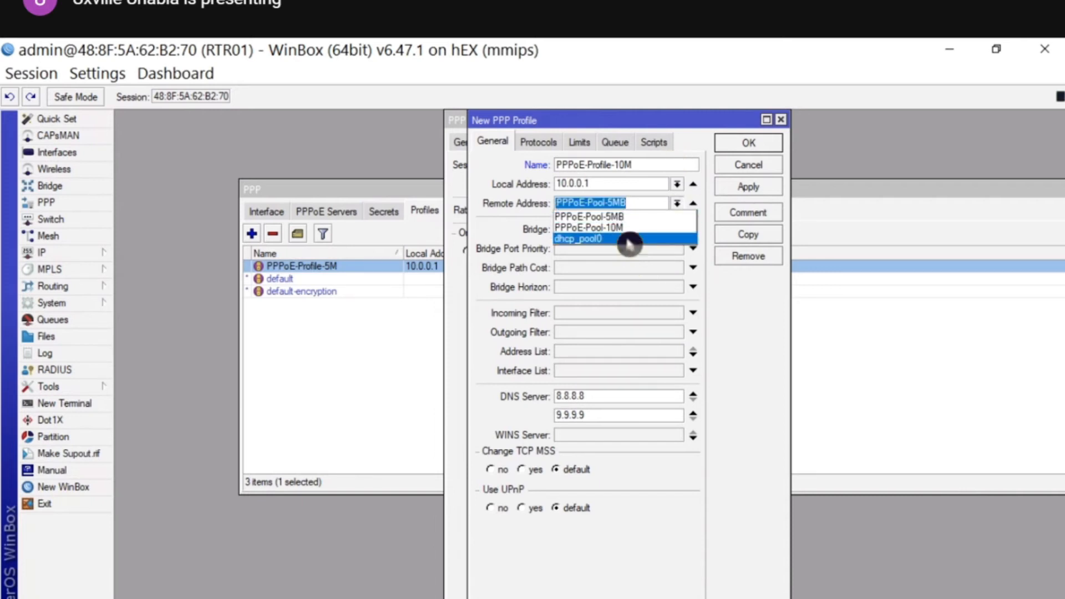
{"action": "left_click", "coordinate": [627, 228]}
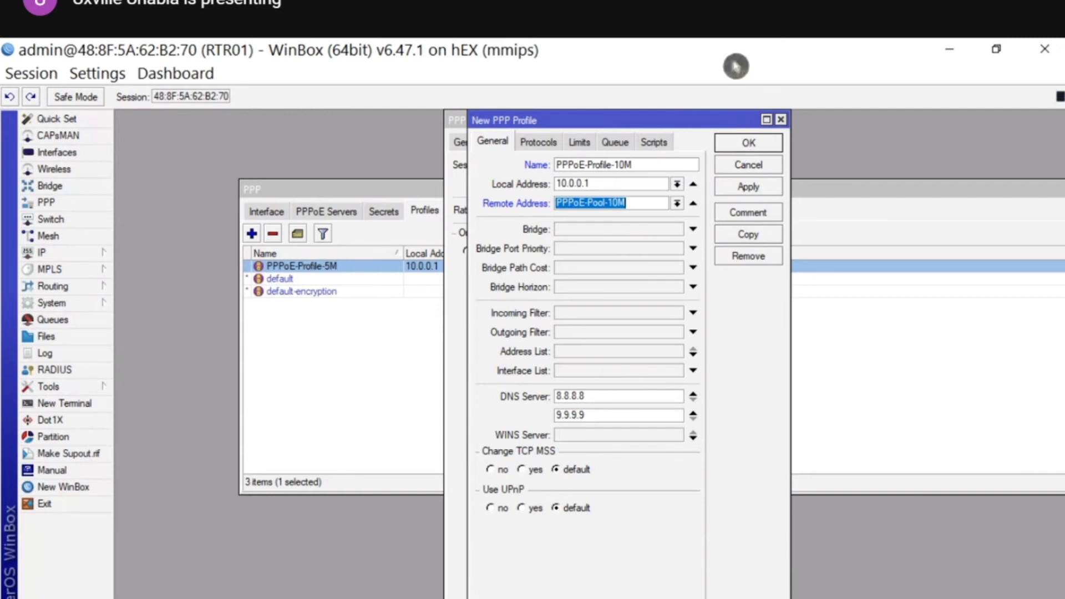
{"action": "left_click", "coordinate": [579, 143]}
{"action": "left_click", "coordinate": [553, 209]}
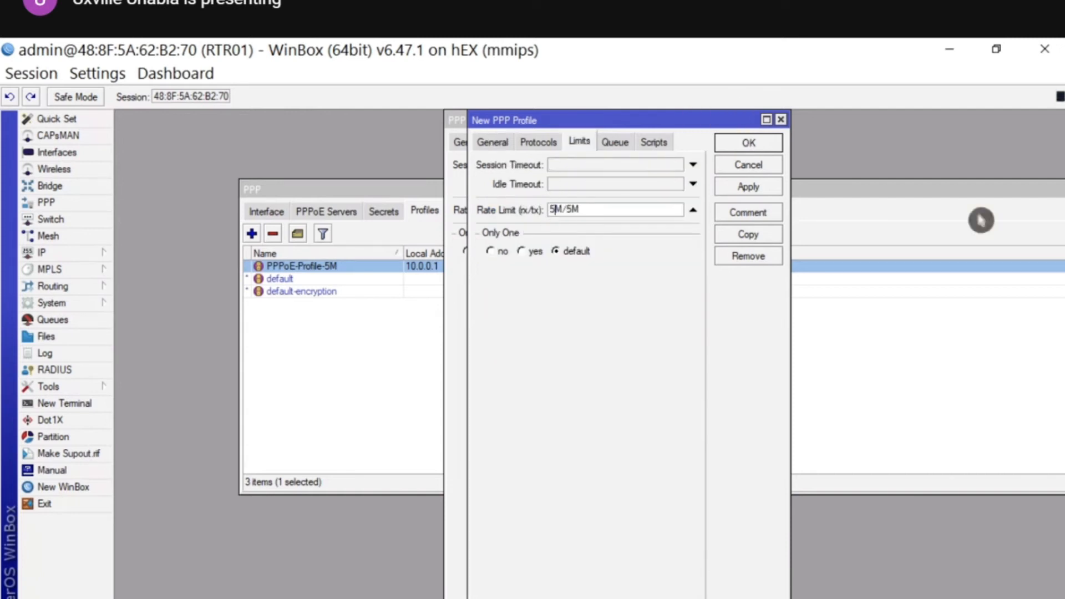
{"action": "key", "text": "BackSpace"}
{"action": "type", "text": "10"}
{"action": "left_click", "coordinate": [748, 143]}
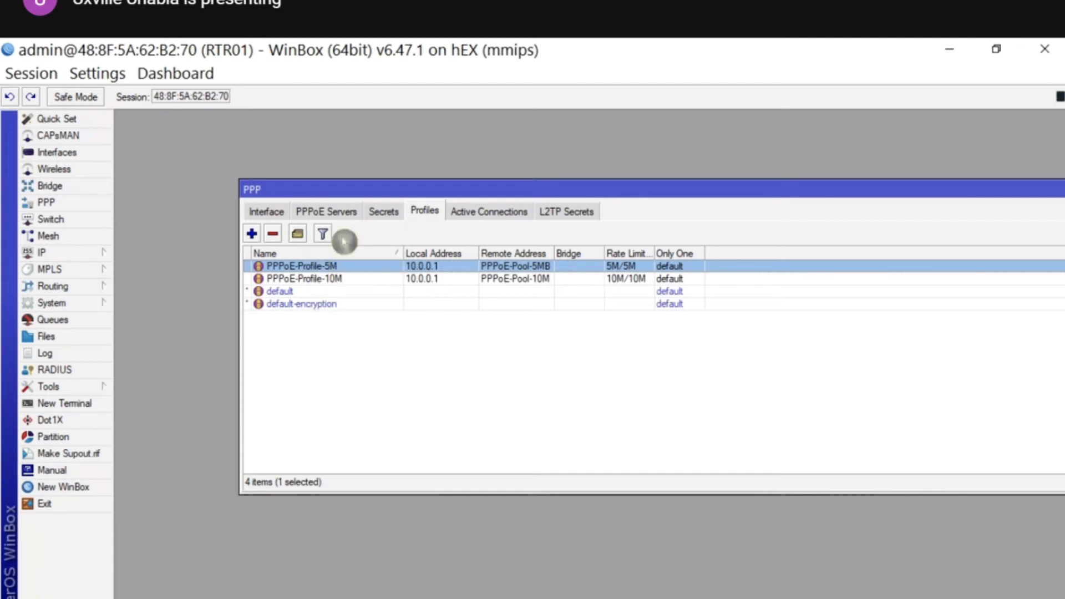
- Review the default, 5M and 10M profiles in the list, then show the PPP secrets
{"action": "double_click", "coordinate": [316, 291]}
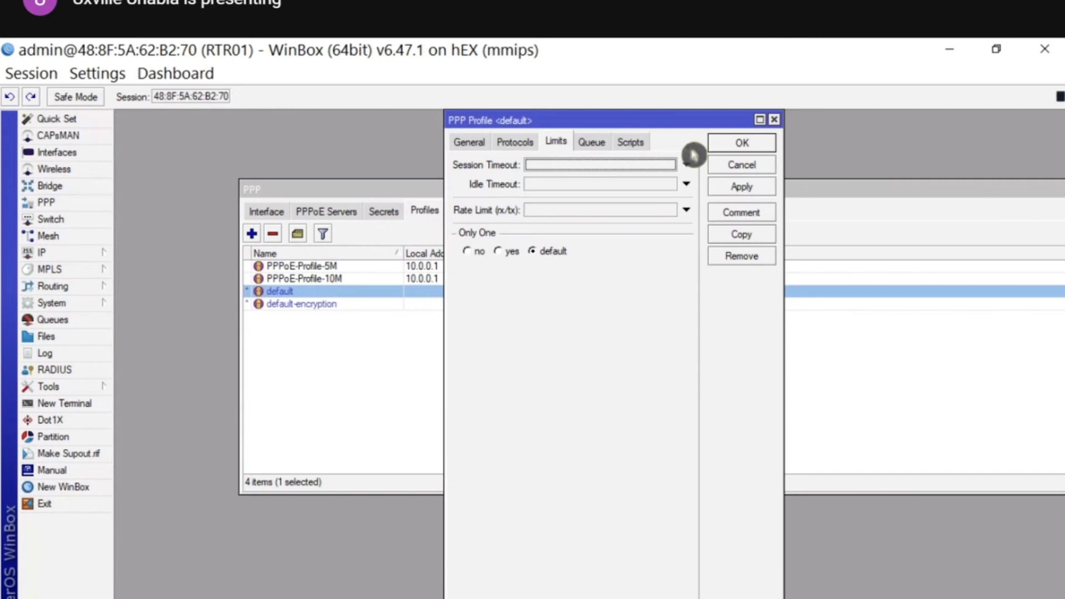
{"action": "left_click", "coordinate": [755, 166]}
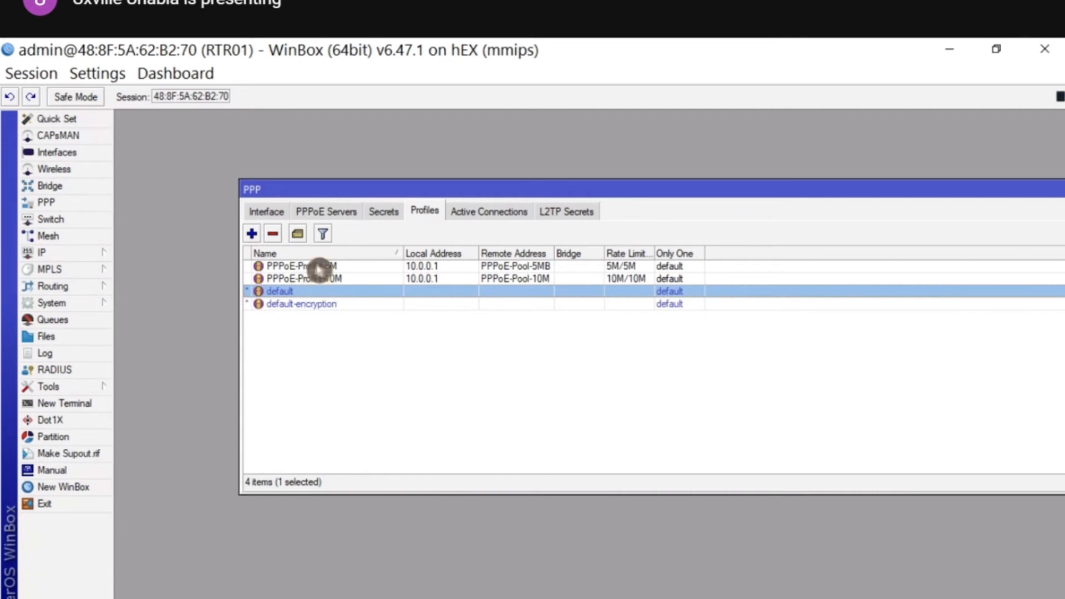
{"action": "left_click", "coordinate": [319, 267]}
{"action": "left_click", "coordinate": [312, 279]}
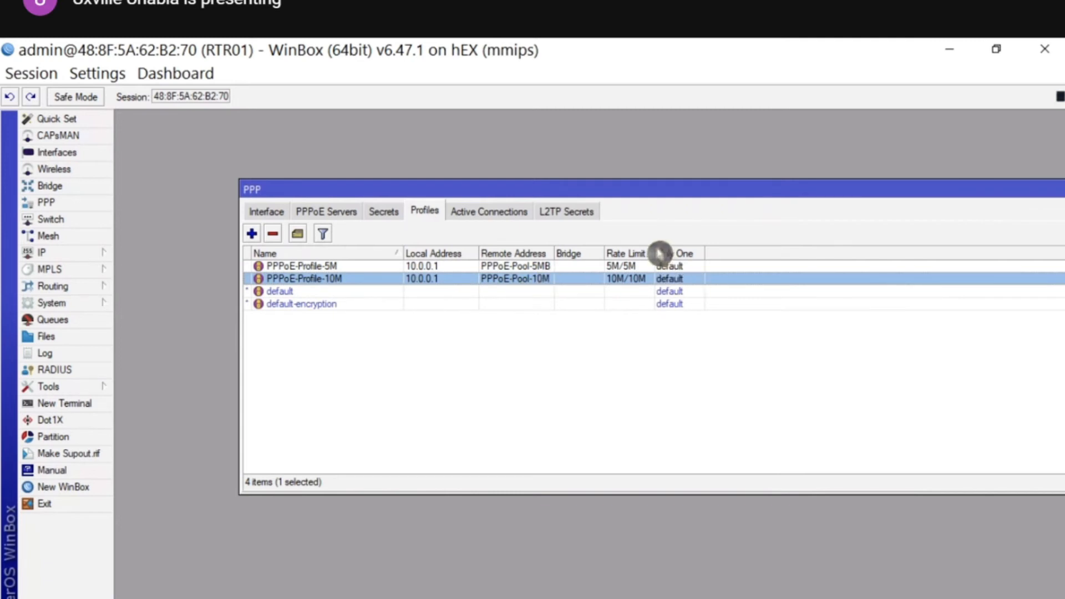
{"action": "left_click_drag", "start_coordinate": [654, 253], "coordinate": [700, 253]}
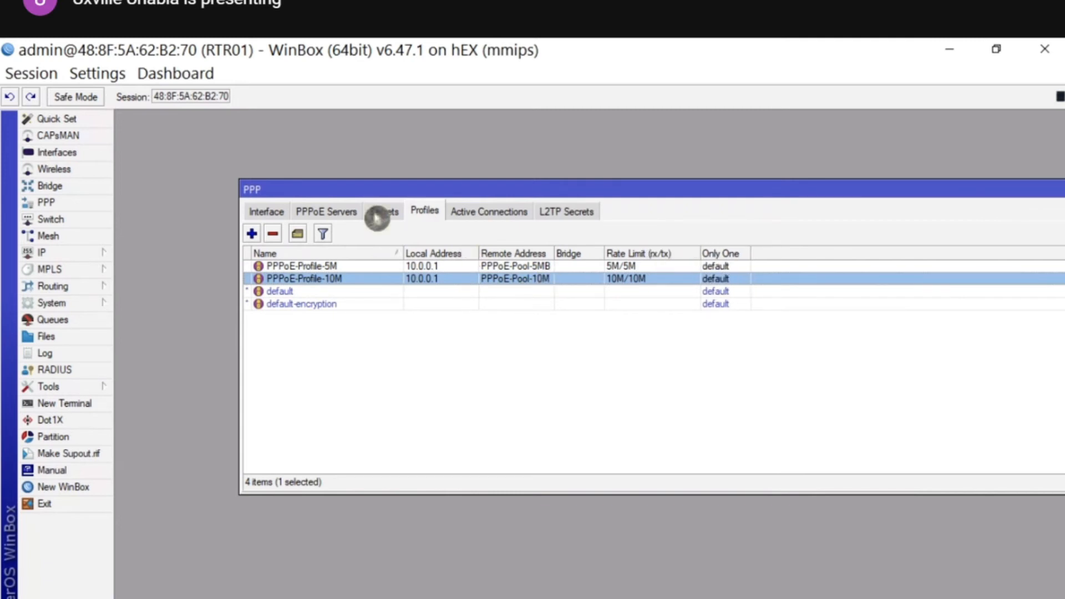
{"action": "left_click", "coordinate": [381, 214]}
- Add a pppoe secret for the first user with its password and profile PPPoE-Profile-5M
{"action": "left_click", "coordinate": [253, 234]}
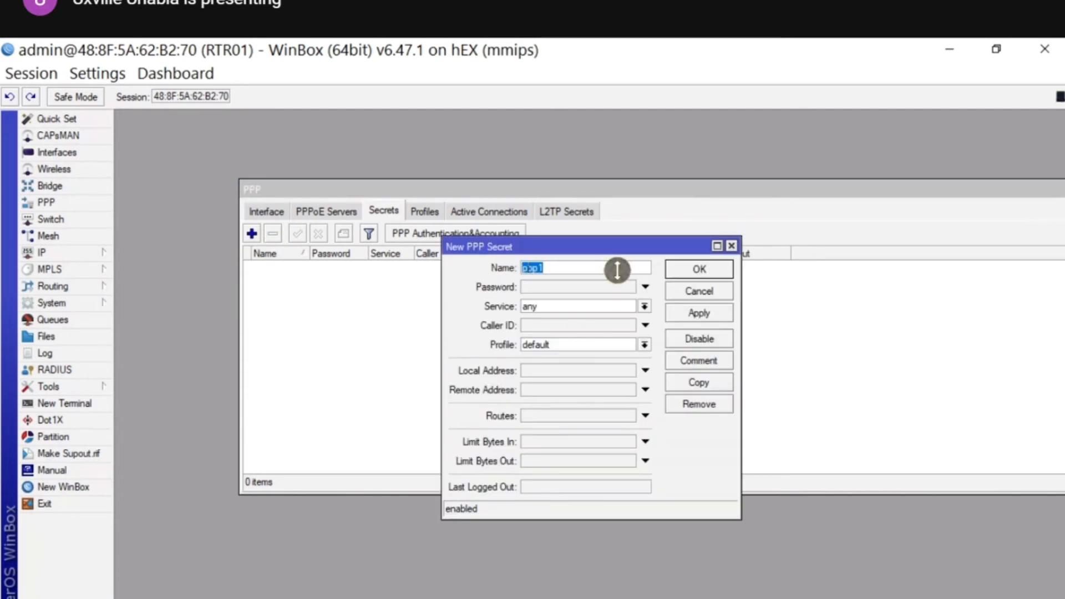
{"action": "key", "text": "Tab"}
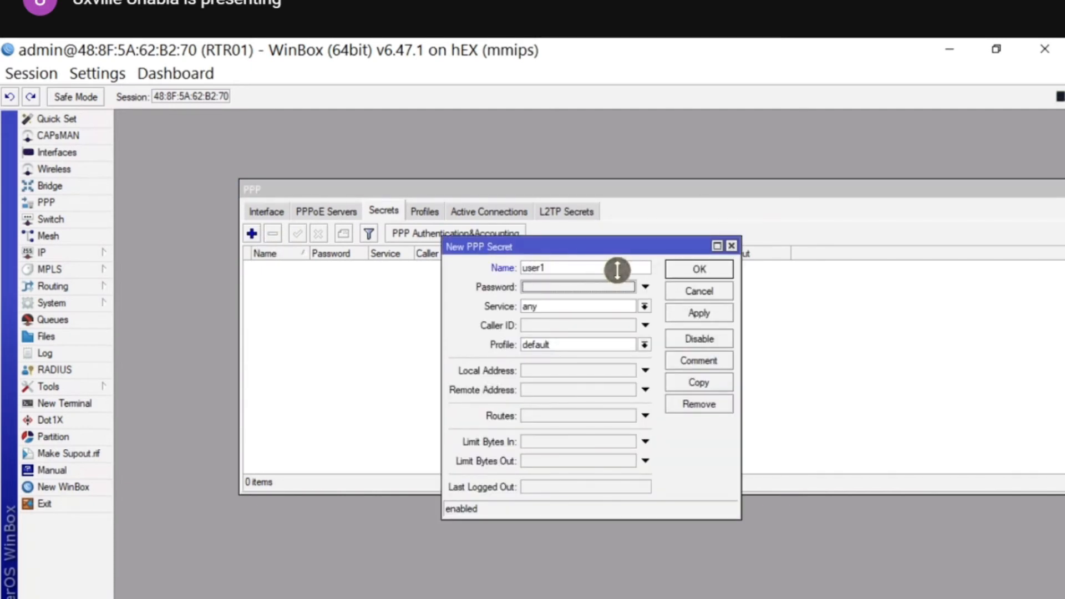
{"action": "type", "text": "pass1"}
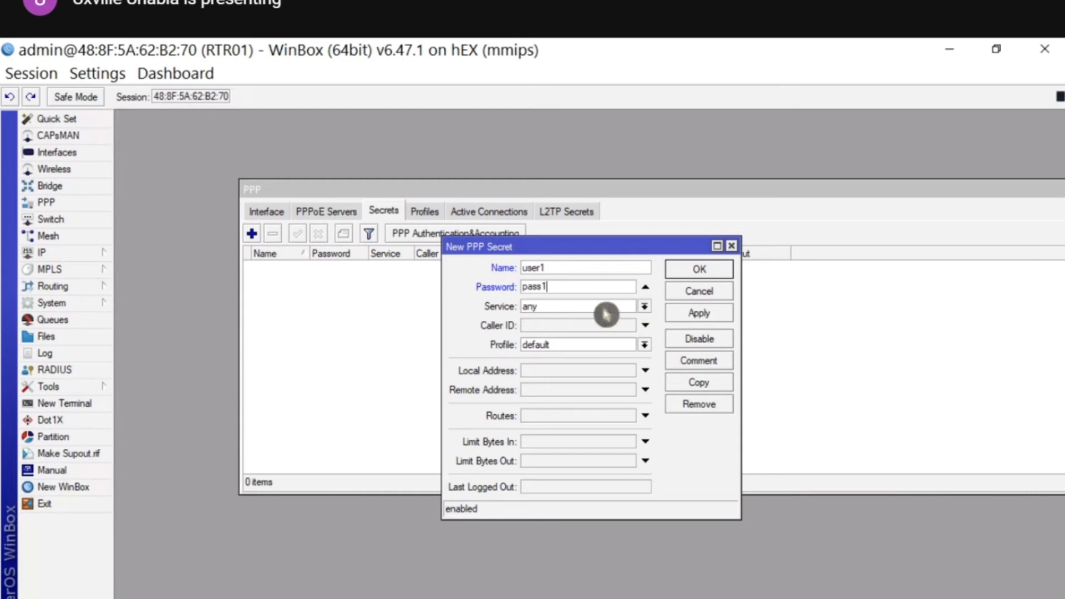
{"action": "left_click", "coordinate": [644, 307]}
{"action": "left_click", "coordinate": [581, 364]}
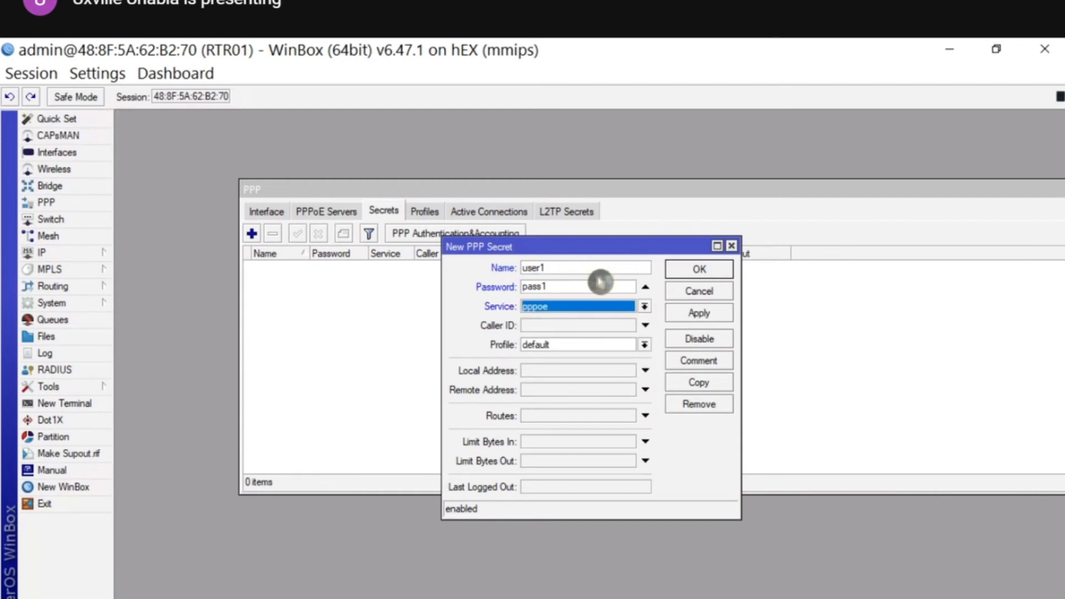
{"action": "left_click", "coordinate": [604, 345]}
{"action": "left_click", "coordinate": [602, 358]}
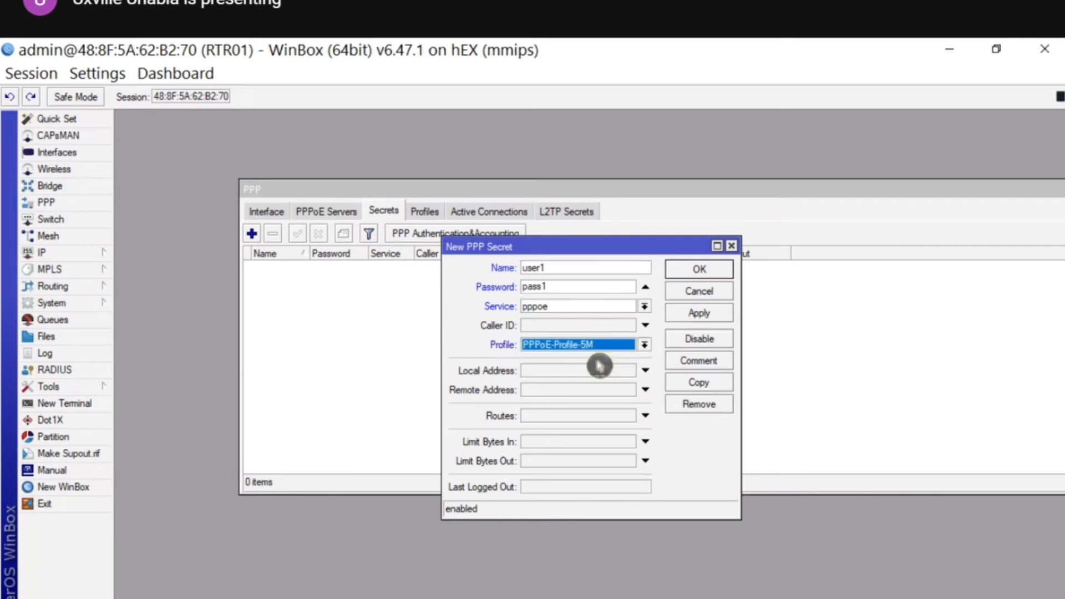
{"action": "left_click", "coordinate": [691, 271]}
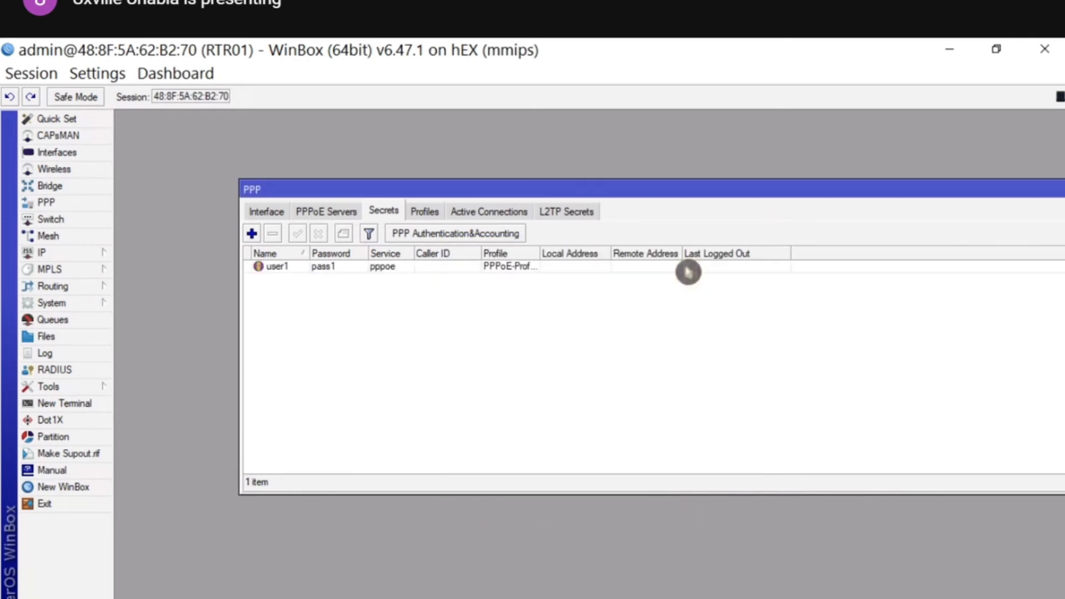
- Add a second pppoe user secret on PPPoE-Profile-10M and show the PPPoE Servers list
{"action": "left_click", "coordinate": [253, 233]}
{"action": "type", "text": "u"}
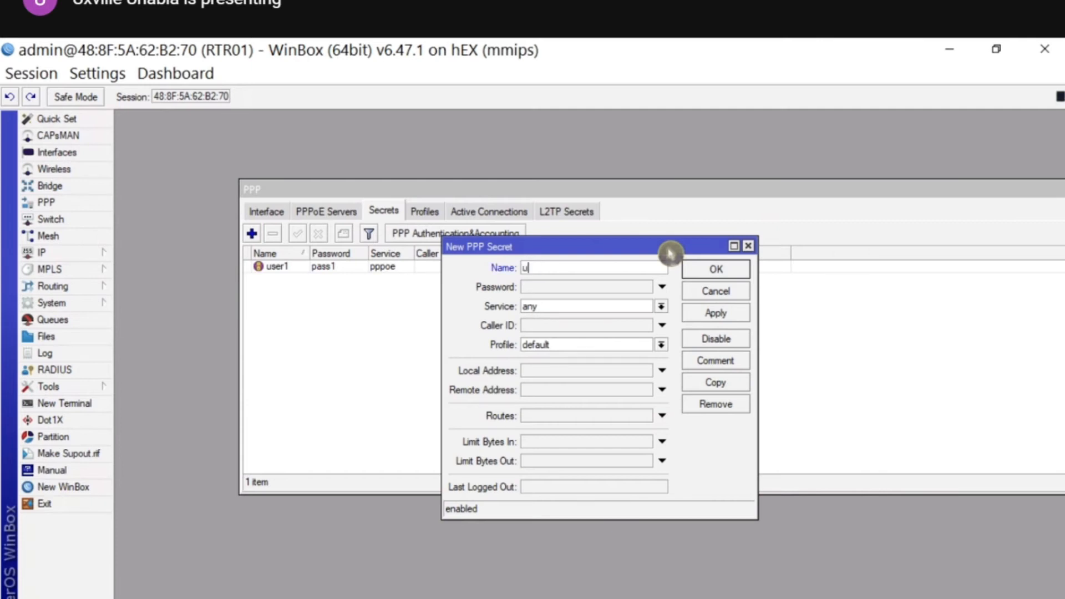
{"action": "key", "text": "Tab"}
{"action": "type", "text": "pass"}
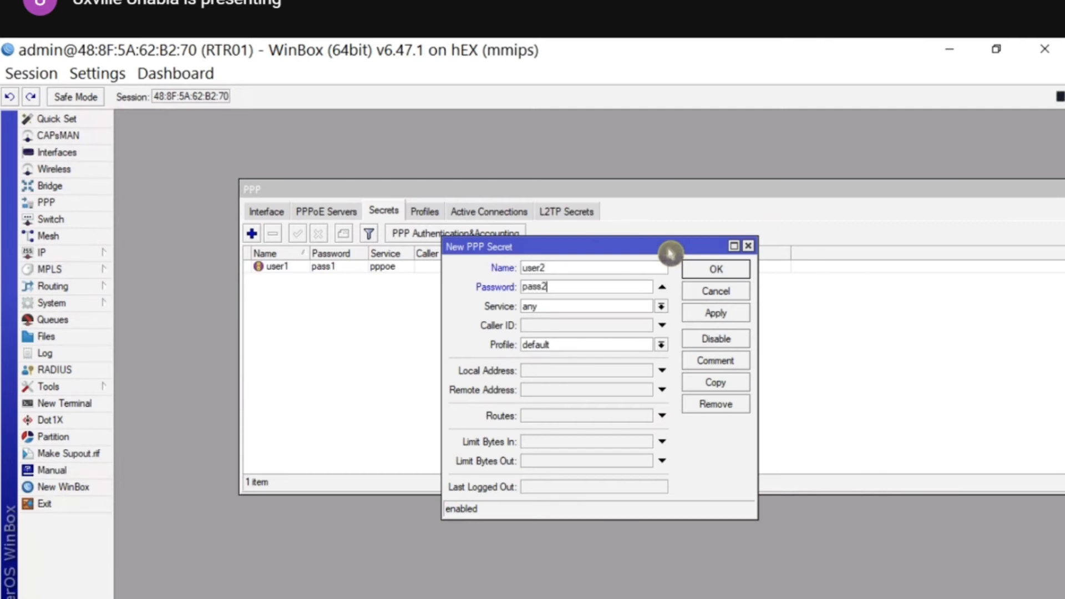
{"action": "left_click", "coordinate": [661, 307]}
{"action": "left_click", "coordinate": [561, 364]}
{"action": "left_click", "coordinate": [594, 344]}
{"action": "left_click", "coordinate": [589, 370]}
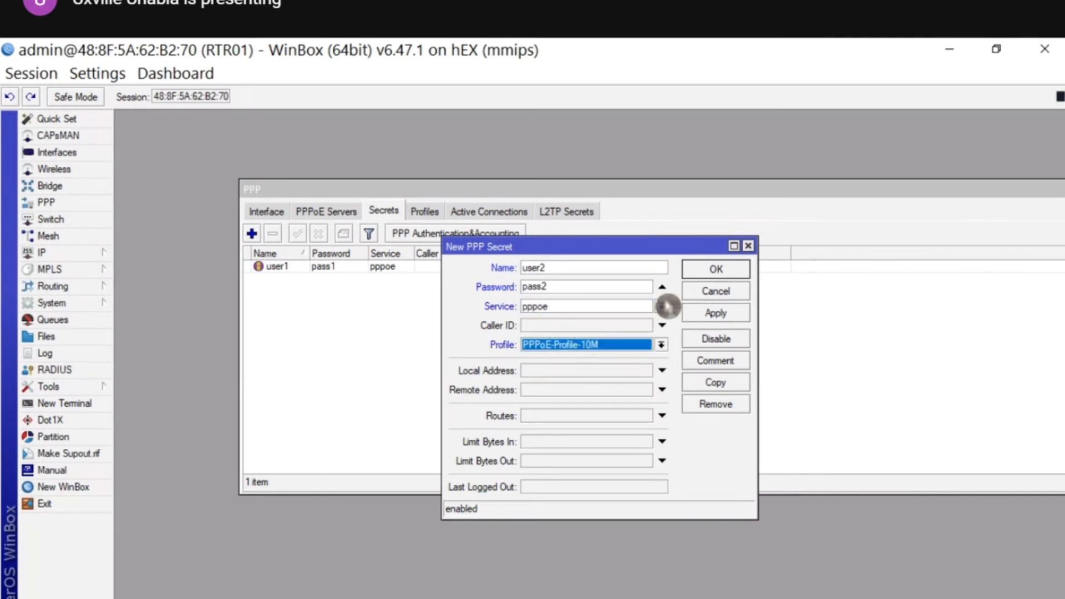
{"action": "left_click", "coordinate": [712, 271]}
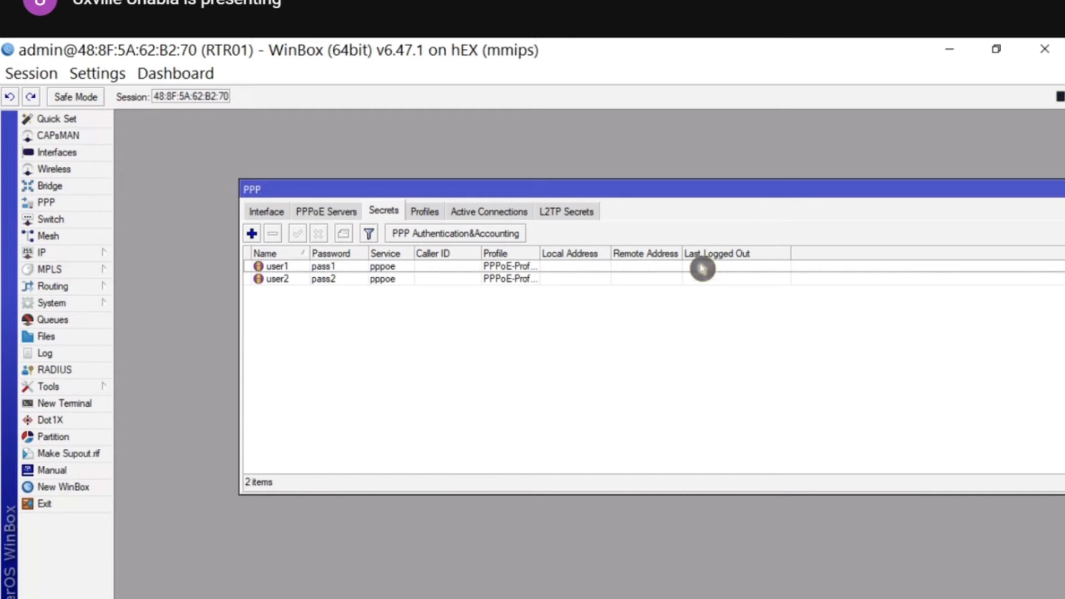
{"action": "left_click", "coordinate": [336, 214]}
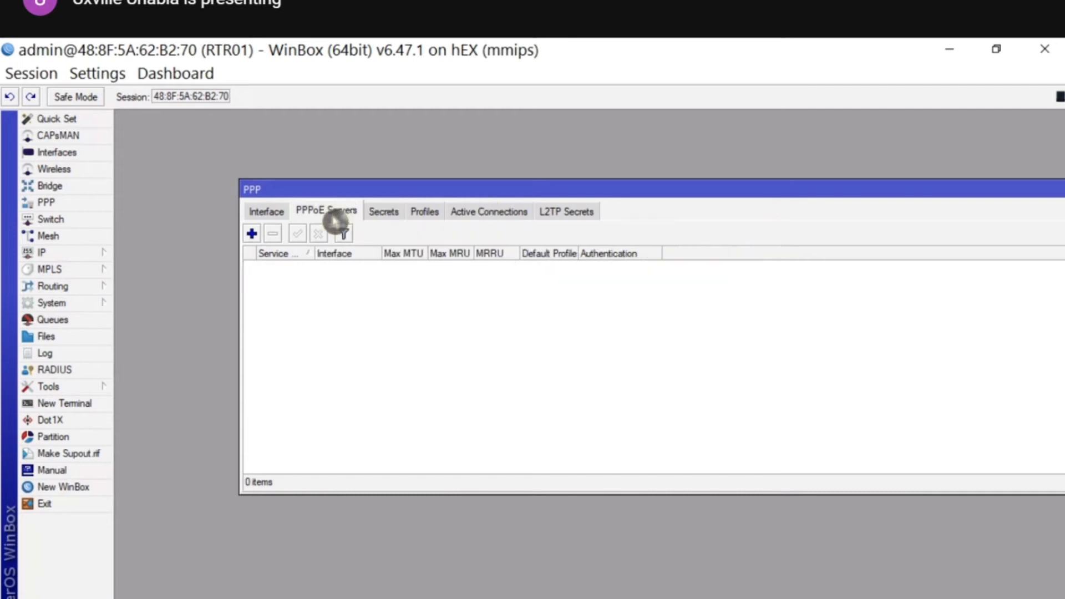
- Add PPPoE server service1 on bridge1 with the default profile and one session per host
{"action": "left_click", "coordinate": [255, 238]}
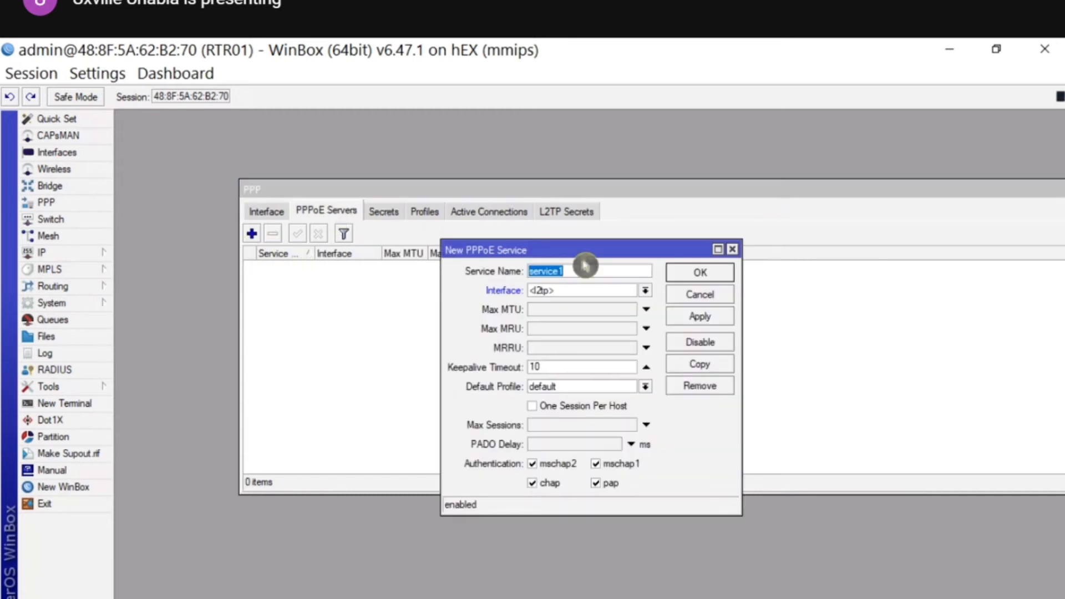
{"action": "left_click", "coordinate": [645, 291]}
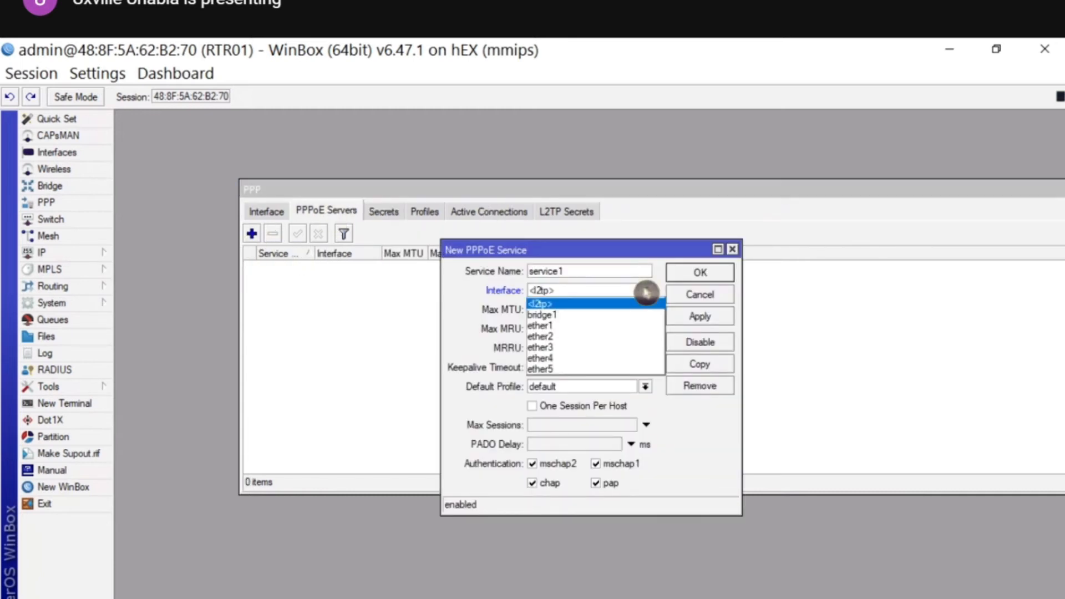
{"action": "left_click", "coordinate": [579, 315]}
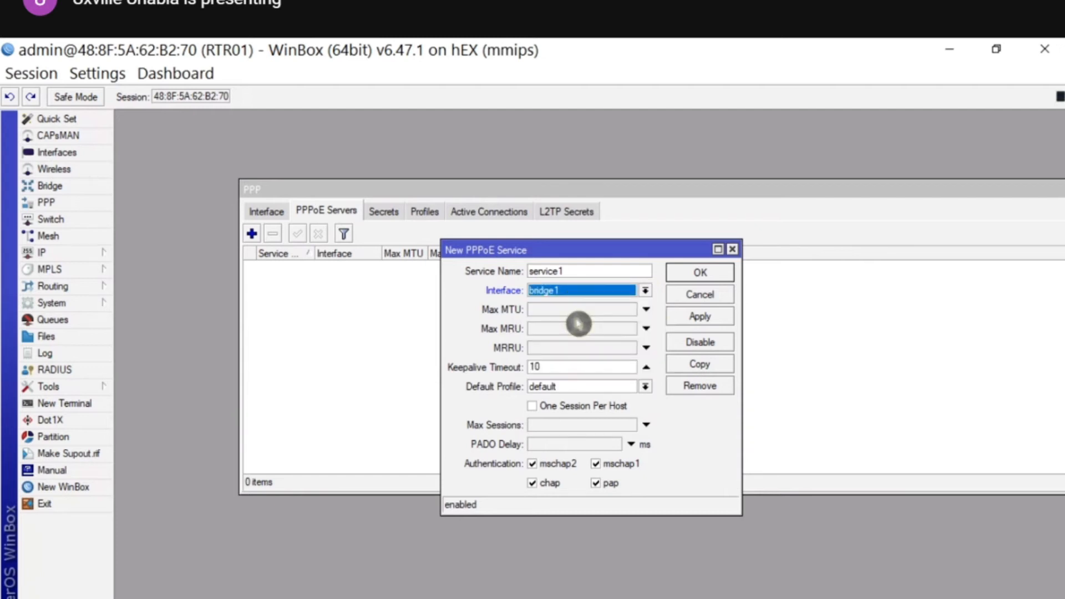
{"action": "left_click", "coordinate": [625, 388]}
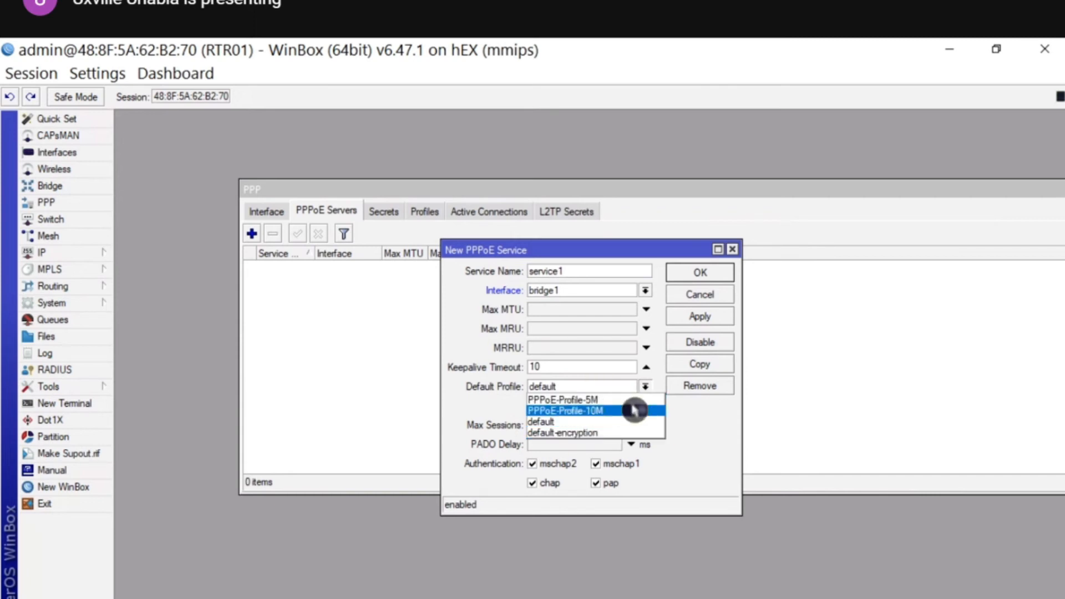
{"action": "left_click", "coordinate": [689, 424]}
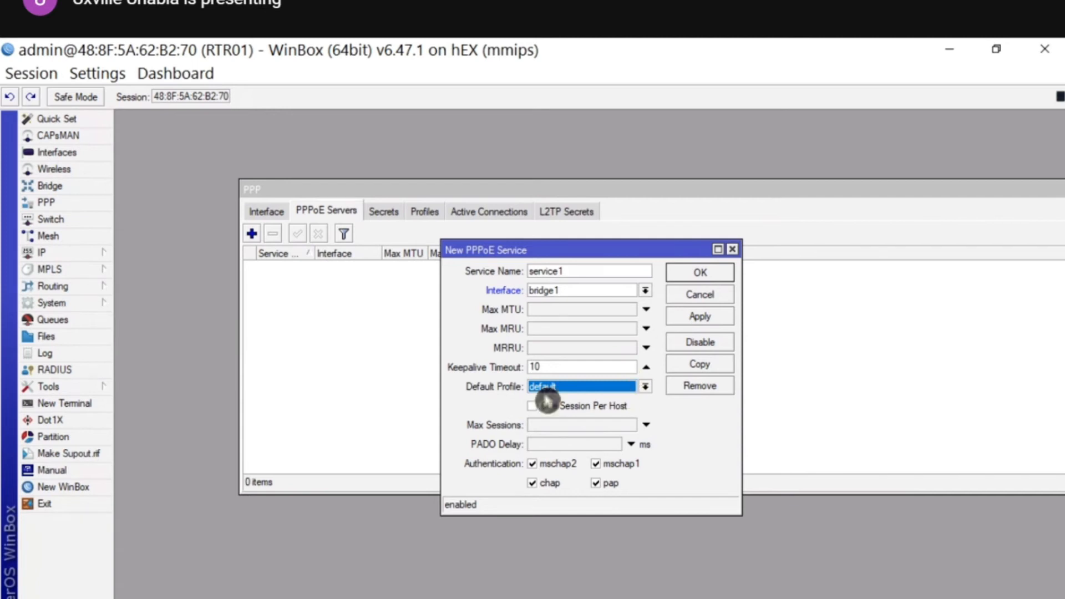
{"action": "left_click", "coordinate": [535, 410]}
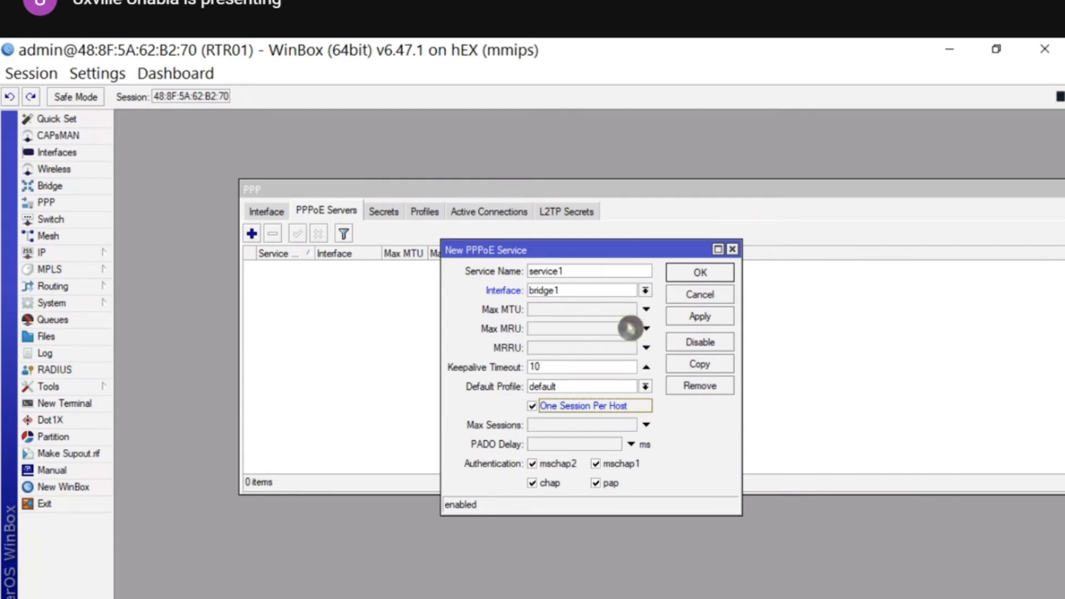
{"action": "left_click", "coordinate": [699, 273]}
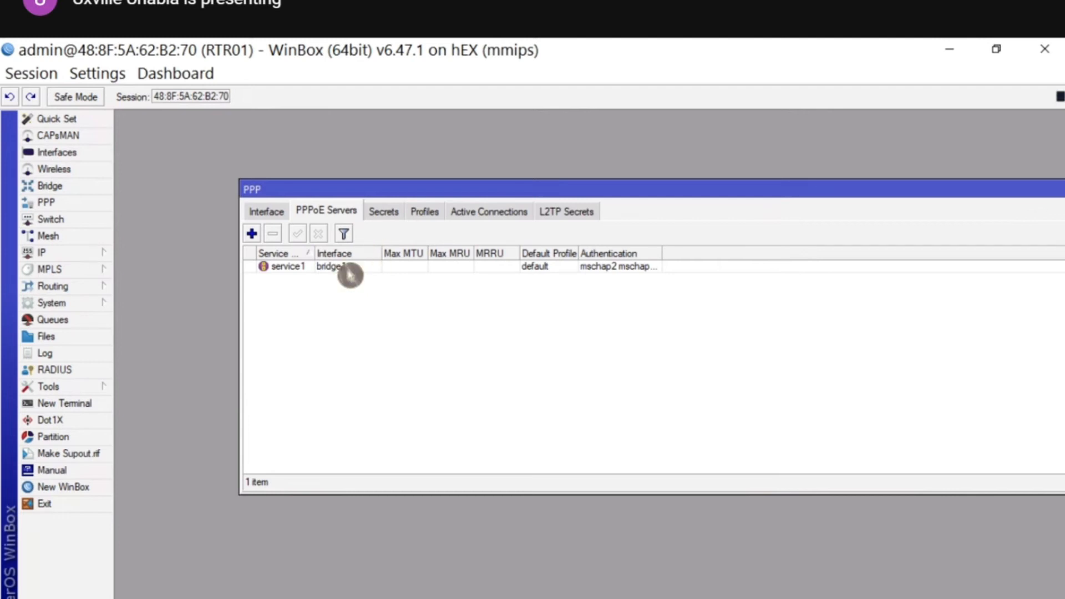
- Select service1, then bring up the router's IP address list in clear view
{"action": "left_click", "coordinate": [350, 274]}
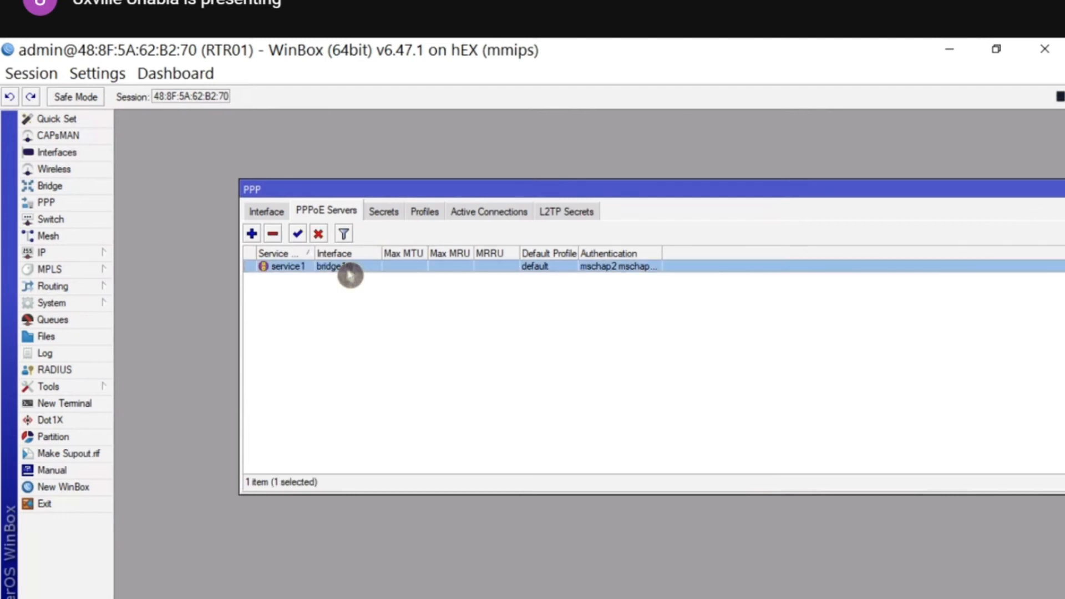
{"action": "left_click", "coordinate": [97, 254]}
{"action": "left_click", "coordinate": [132, 270]}
{"action": "left_click_drag", "start_coordinate": [587, 209], "coordinate": [691, 327]}
- Delete the dhcp_pool0 address pool and close the IP Pool list
{"action": "left_click", "coordinate": [550, 377]}
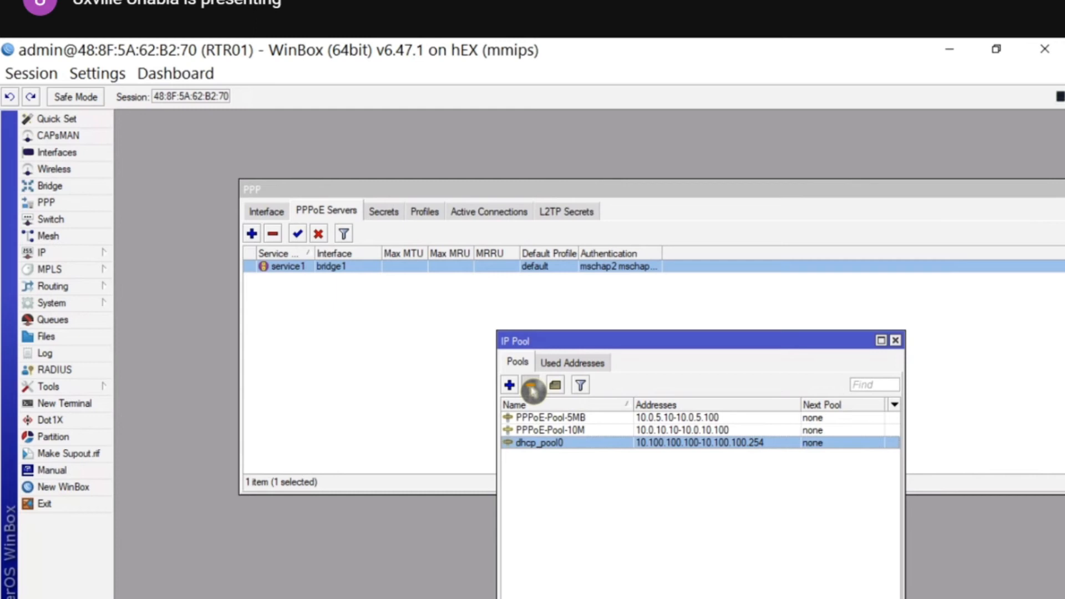
{"action": "left_click", "coordinate": [531, 385]}
{"action": "left_click", "coordinate": [896, 341]}
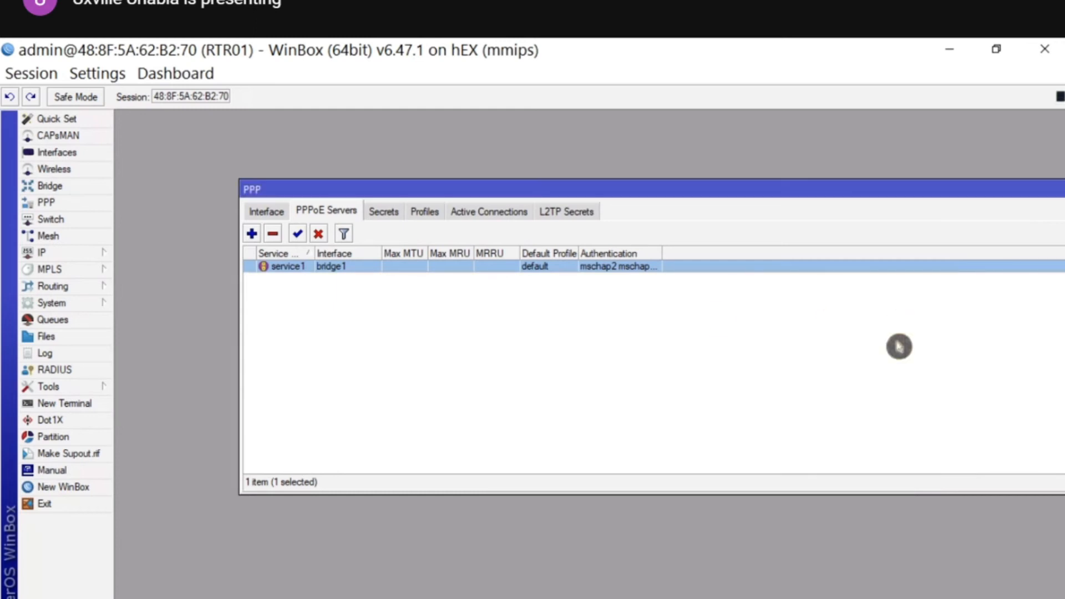
- Close the PPP window and review the network diagram slide
{"action": "left_click_drag", "start_coordinate": [969, 190], "coordinate": [787, 225]}
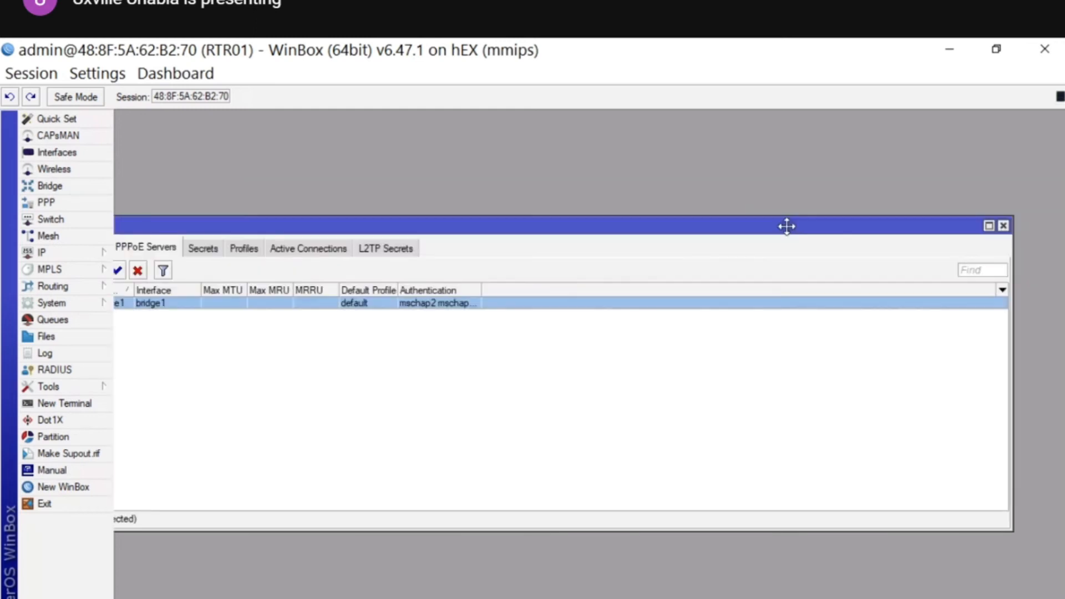
{"action": "left_click", "coordinate": [1005, 227]}
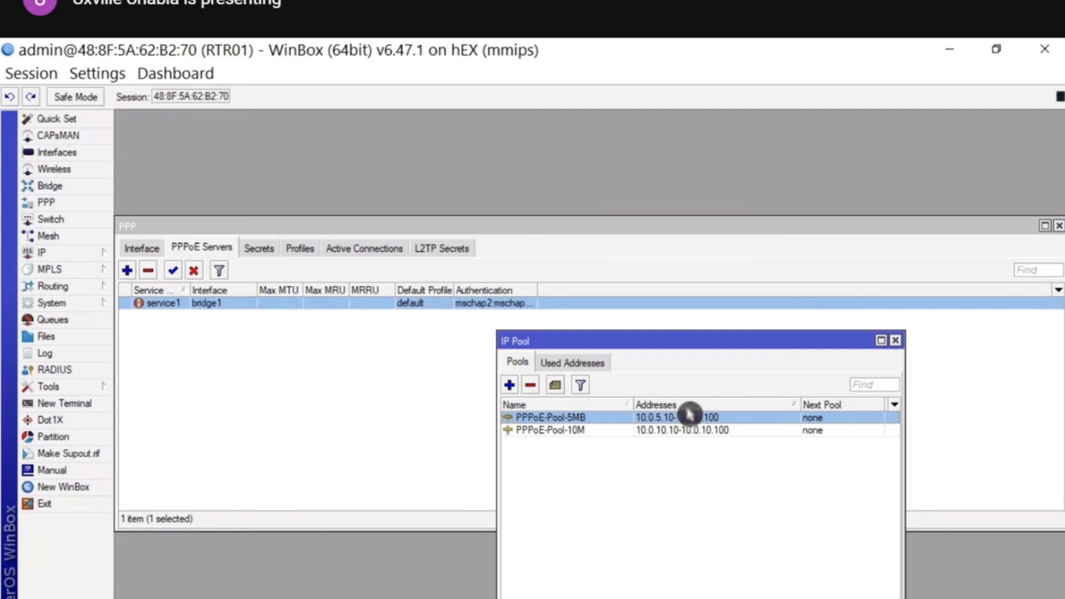
{"action": "left_click", "coordinate": [583, 597]}
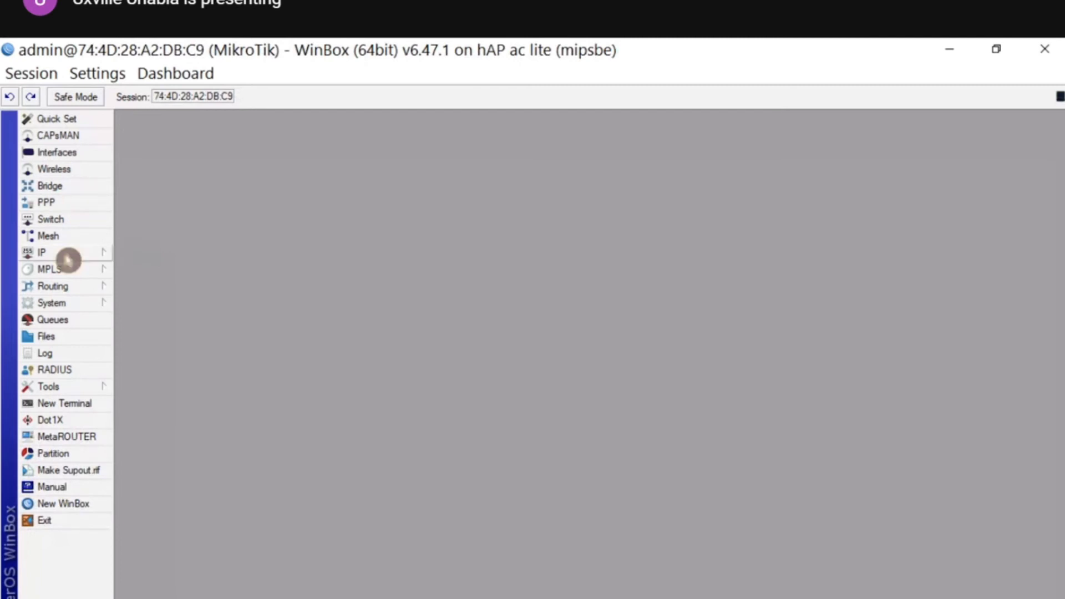
{"action": "left_click", "coordinate": [56, 303]}
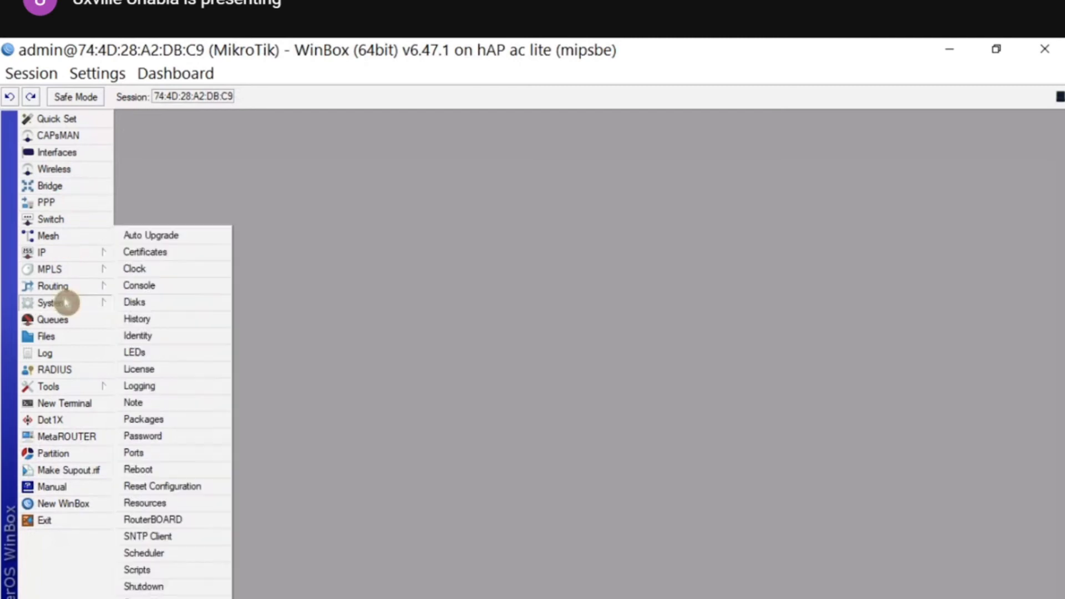
- Set the hAP ac lite's System Identity to CL01 and open the IP DHCP Client list
{"action": "left_click", "coordinate": [166, 336]}
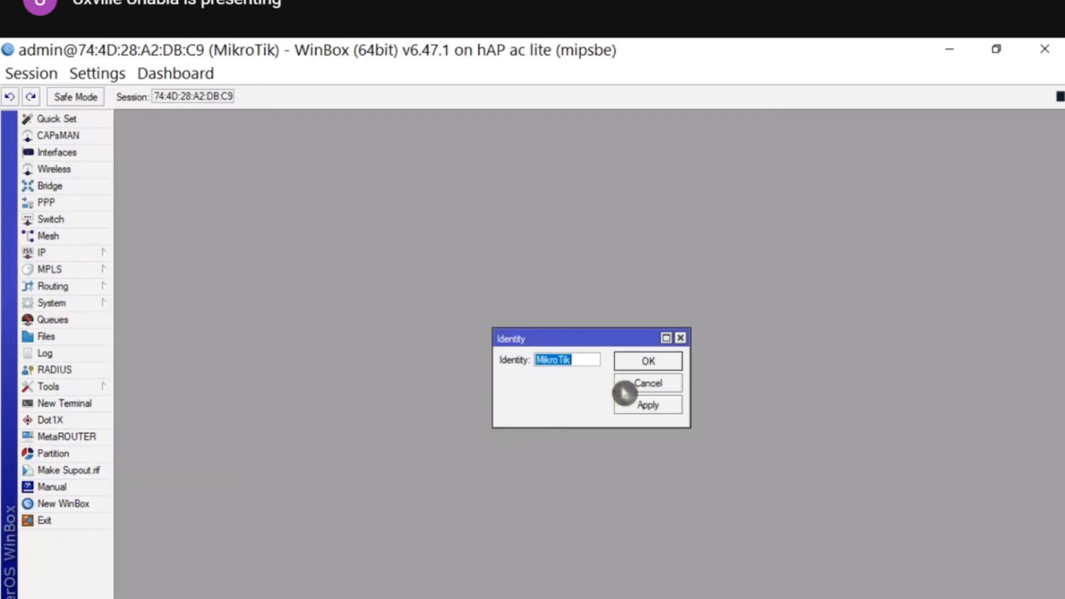
{"action": "type", "text": "CL01"}
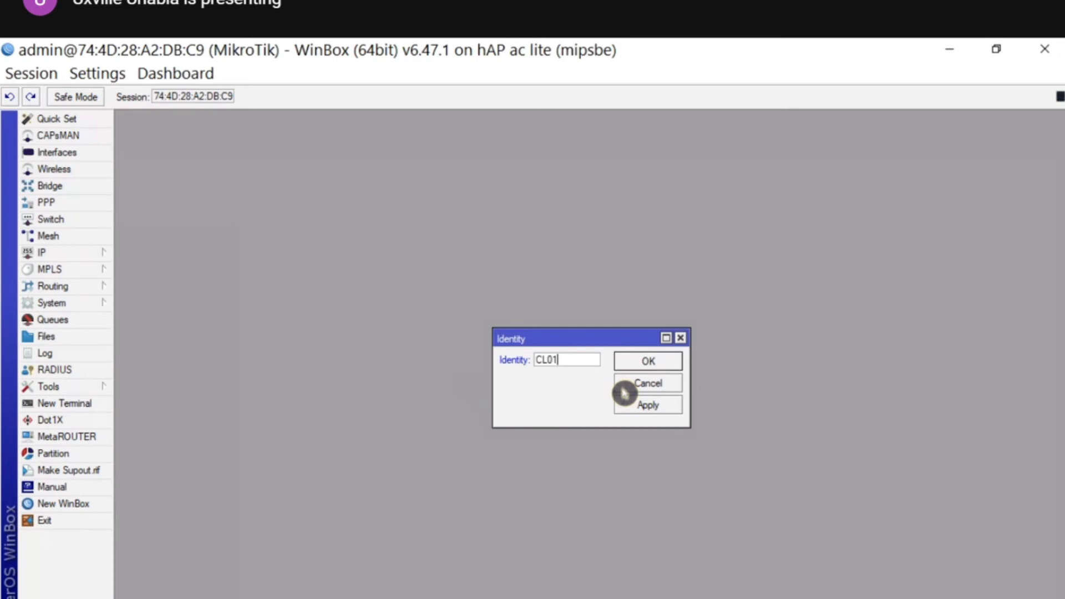
{"action": "left_click", "coordinate": [635, 361]}
{"action": "left_click", "coordinate": [54, 255]}
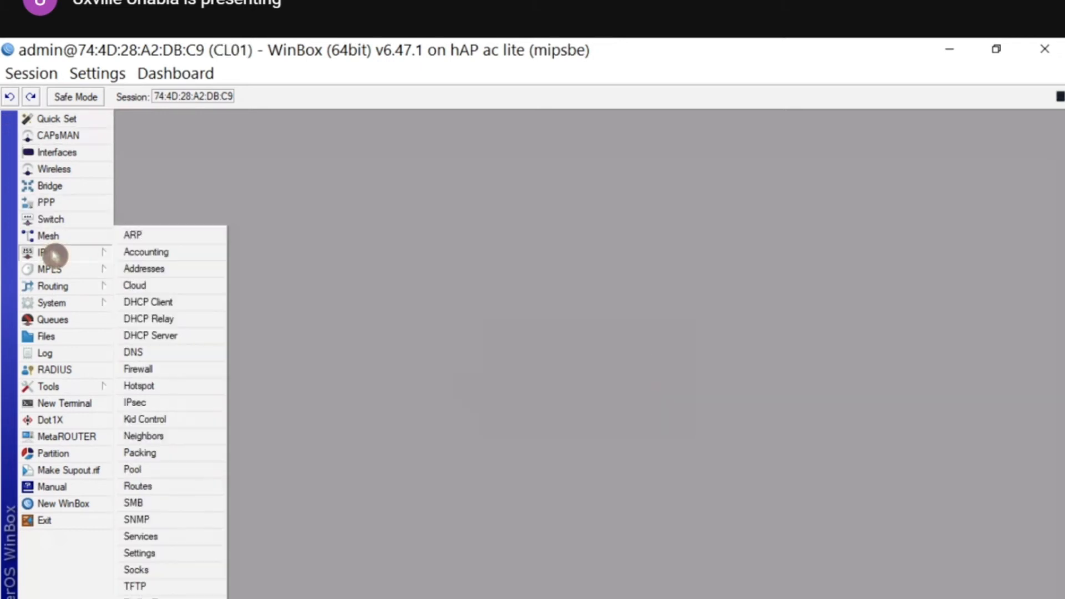
{"action": "left_click", "coordinate": [191, 302]}
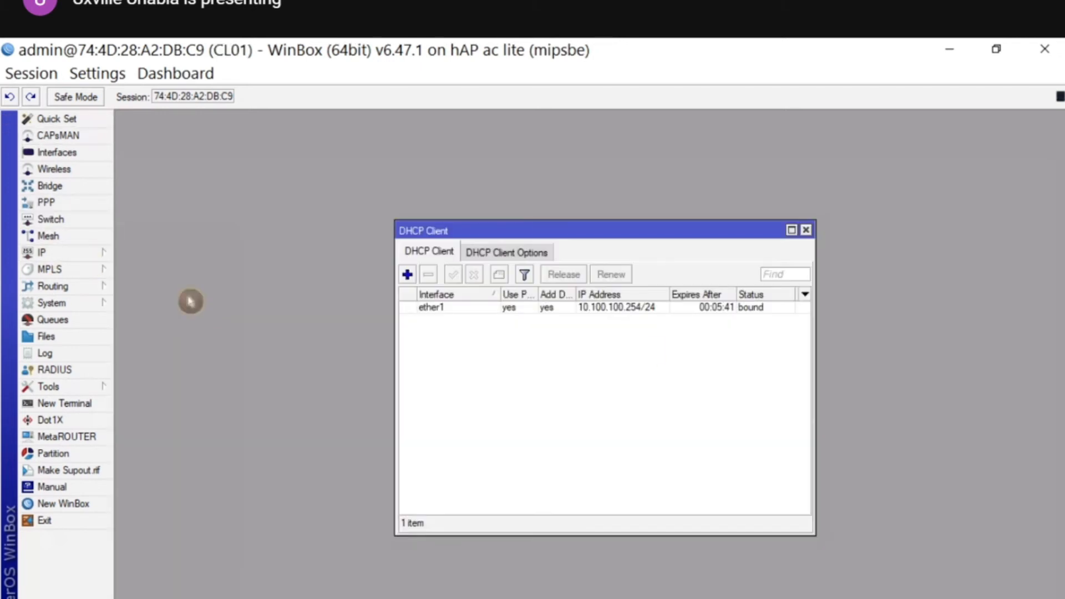
- Remove the ether1 DHCP client and close the DHCP Client list
{"action": "left_click", "coordinate": [610, 311]}
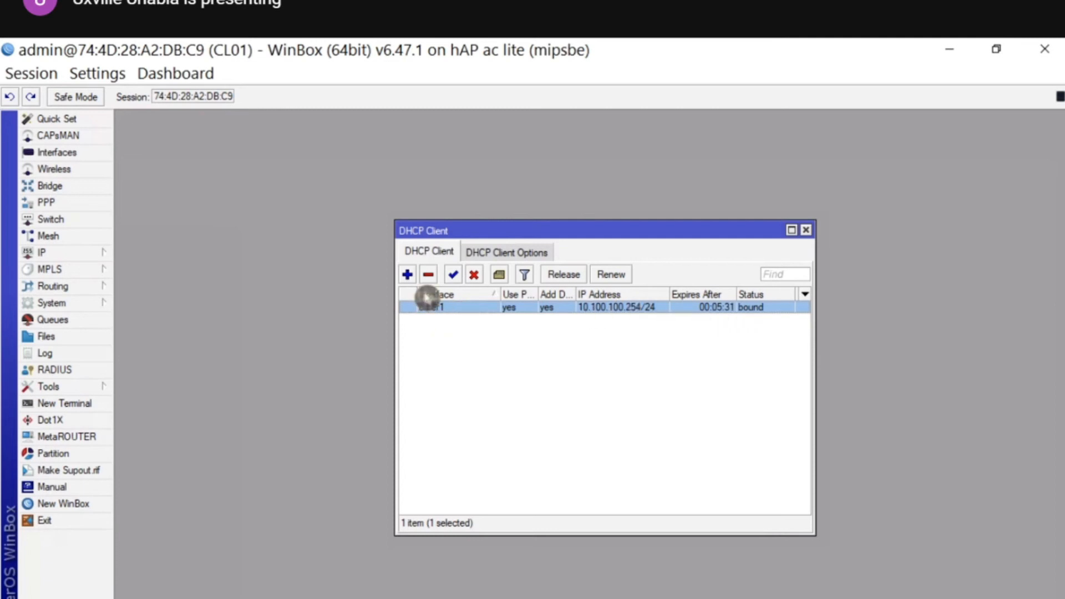
{"action": "left_click", "coordinate": [430, 275]}
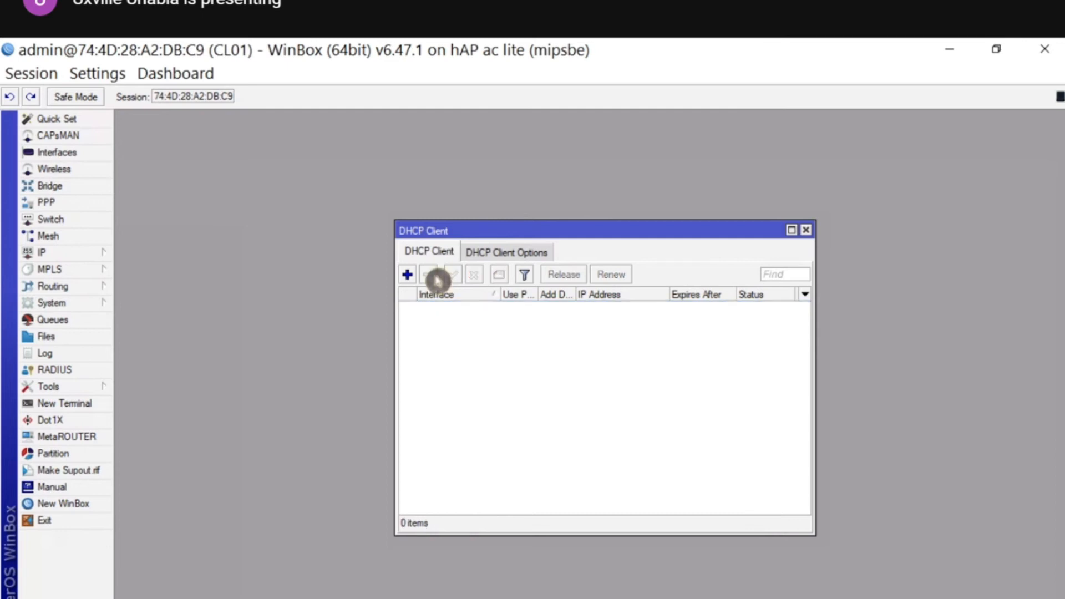
{"action": "left_click", "coordinate": [806, 230]}
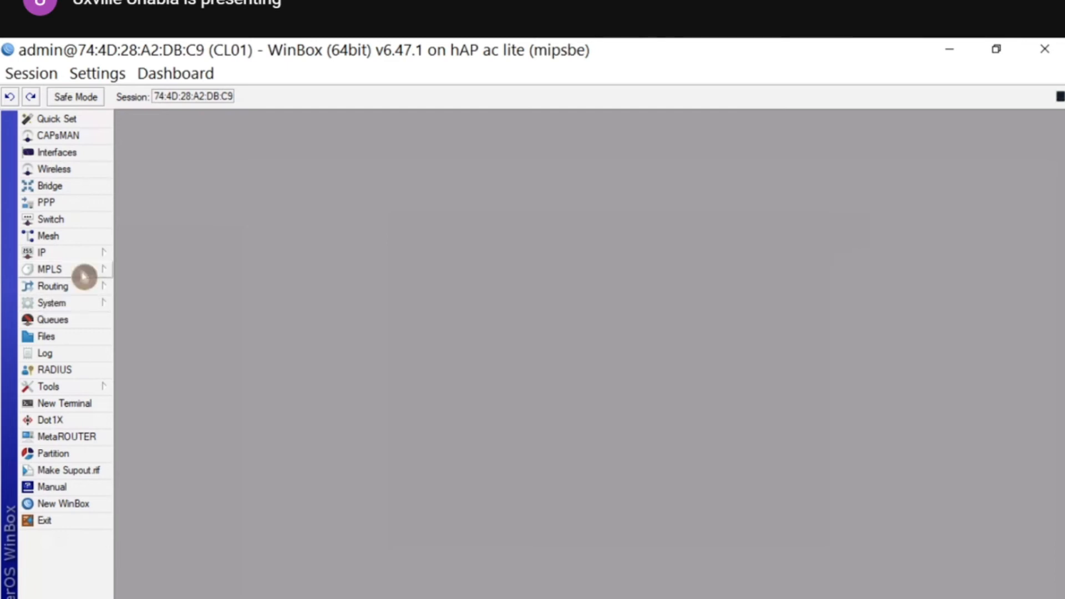
- Check CL01's IP address list and routing table
{"action": "left_click", "coordinate": [89, 254]}
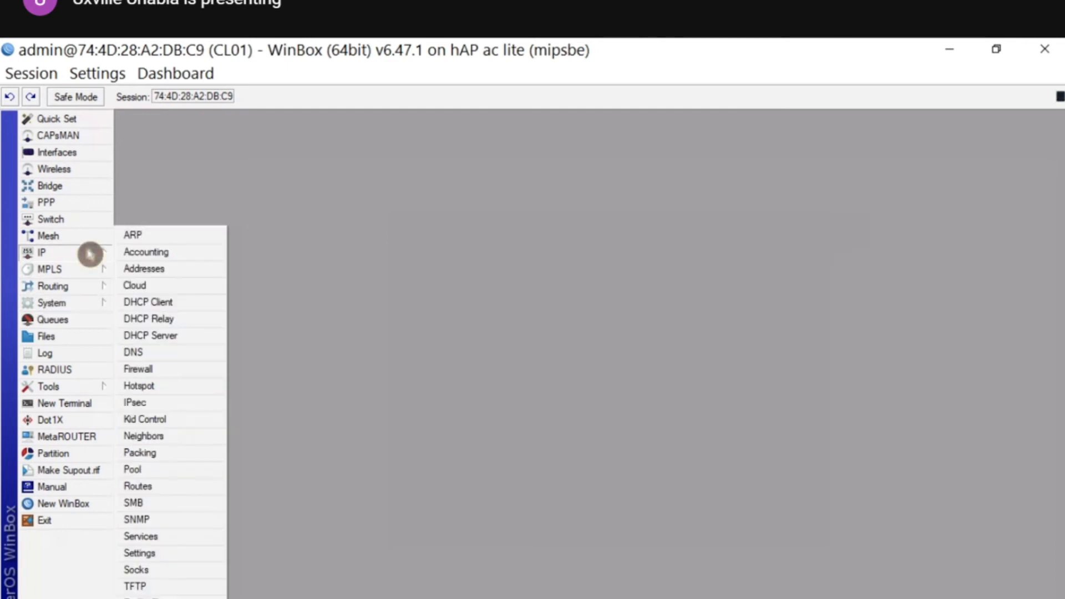
{"action": "left_click", "coordinate": [129, 271]}
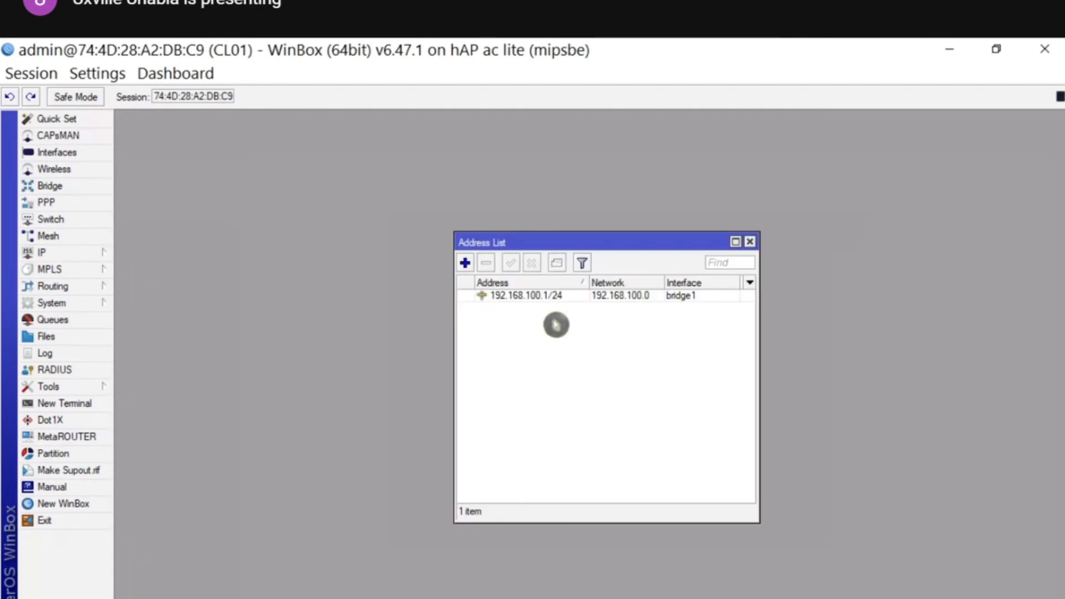
{"action": "left_click", "coordinate": [41, 254]}
{"action": "left_click", "coordinate": [170, 483]}
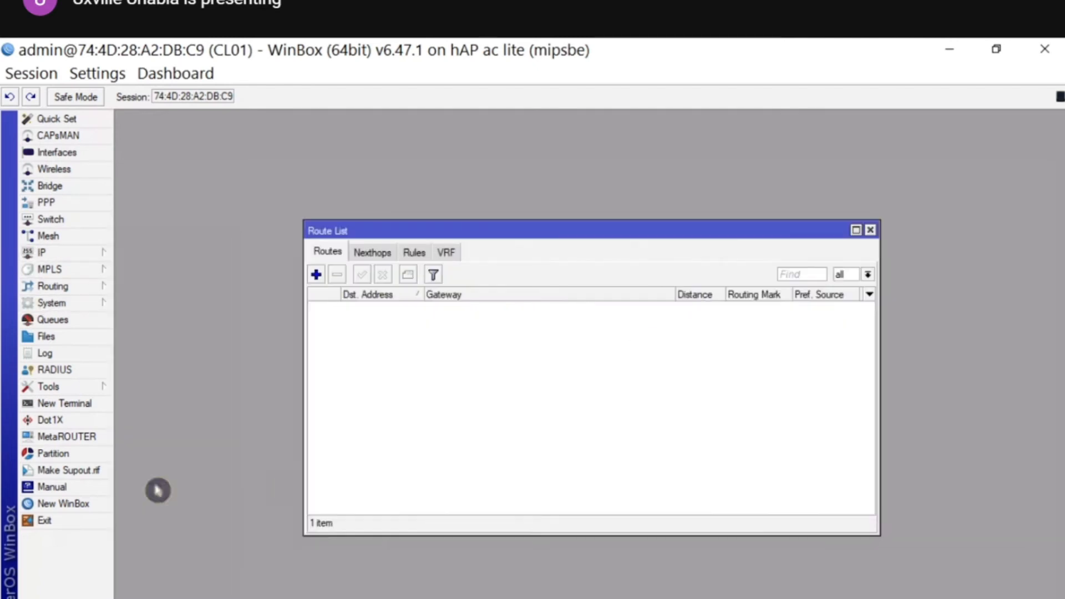
- Ping 8.8.8.8, which fails with no route to host, then close the ping, route and address windows
{"action": "left_click", "coordinate": [74, 383]}
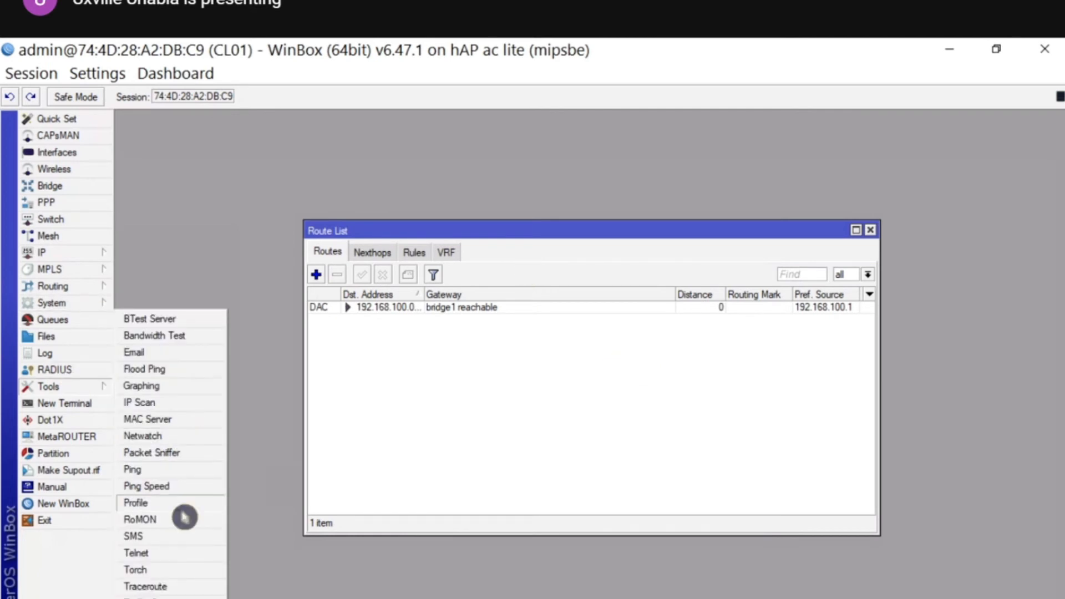
{"action": "left_click", "coordinate": [183, 470]}
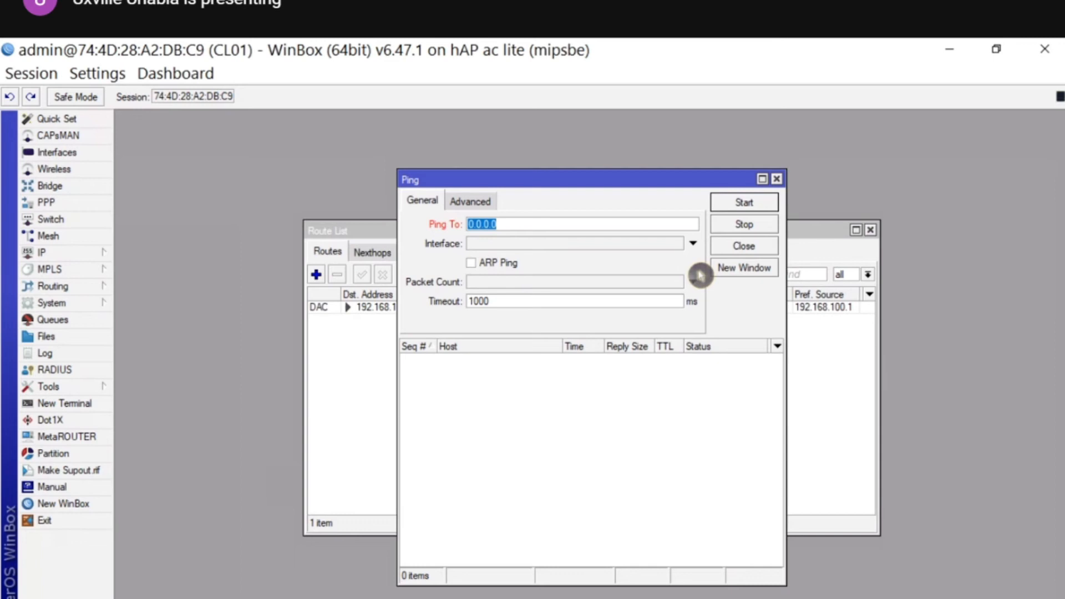
{"action": "left_click", "coordinate": [730, 202]}
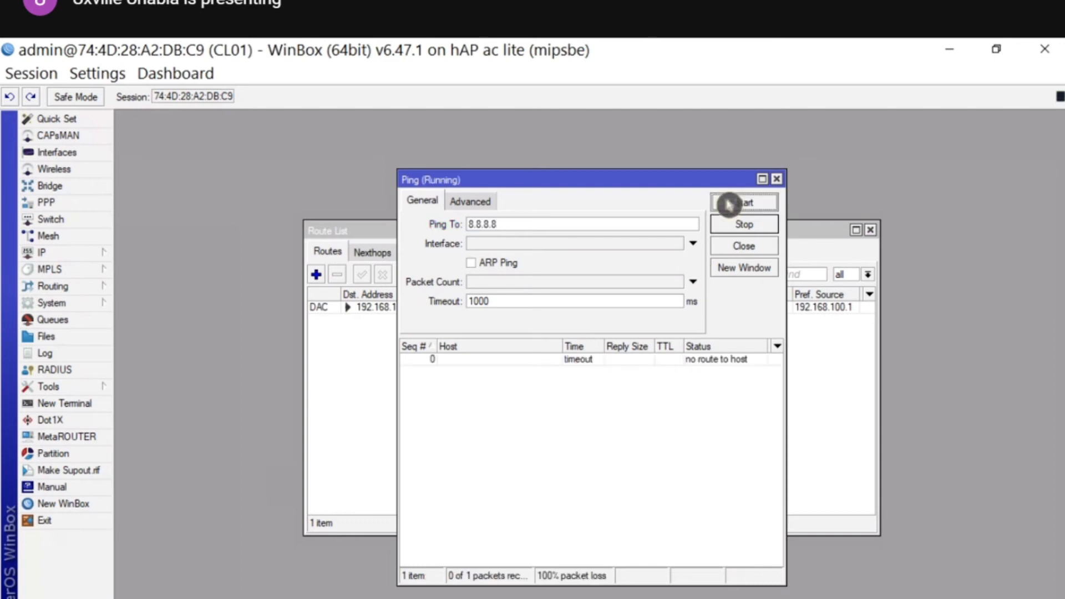
{"action": "left_click", "coordinate": [777, 179]}
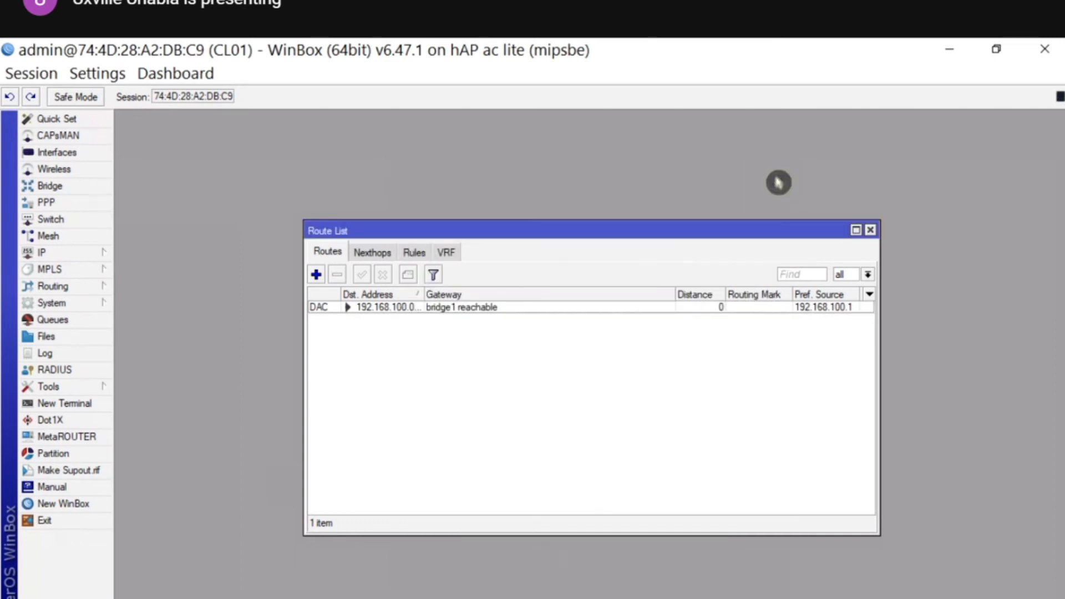
{"action": "left_click", "coordinate": [871, 230]}
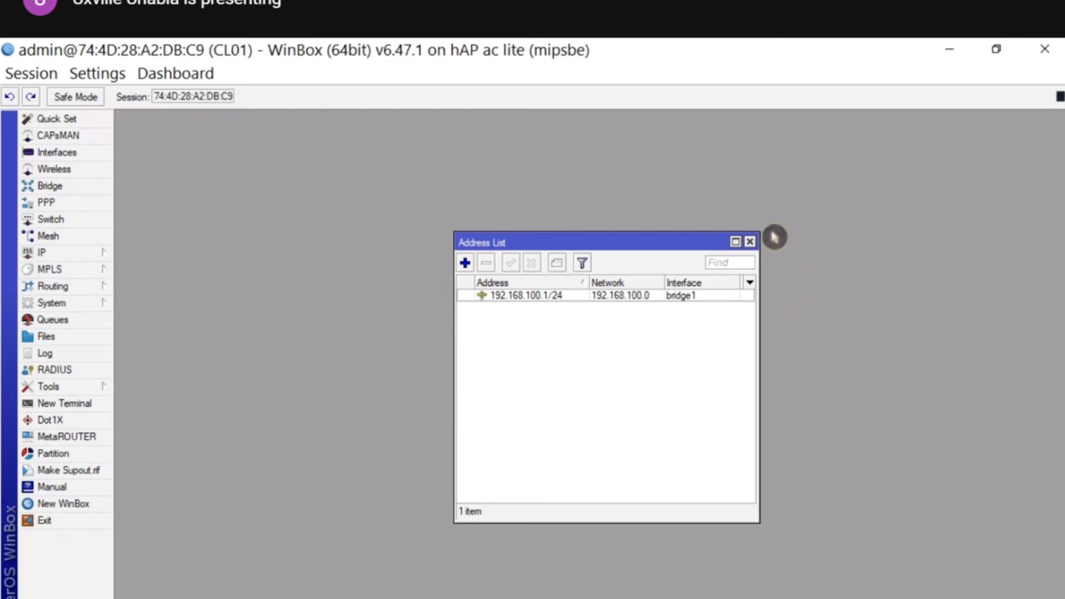
{"action": "left_click", "coordinate": [750, 242]}
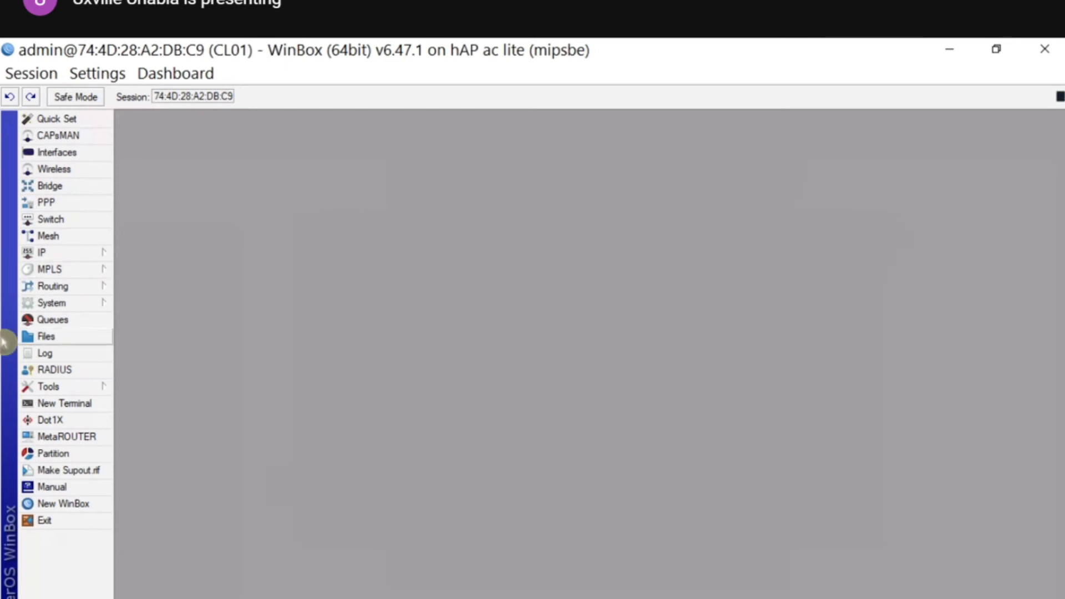
- Start a new PPPoE client interface named pppoe-RTG from the interface list
{"action": "left_click", "coordinate": [73, 158]}
{"action": "left_click", "coordinate": [128, 252]}
{"action": "left_click", "coordinate": [129, 273]}
{"action": "left_click", "coordinate": [139, 284]}
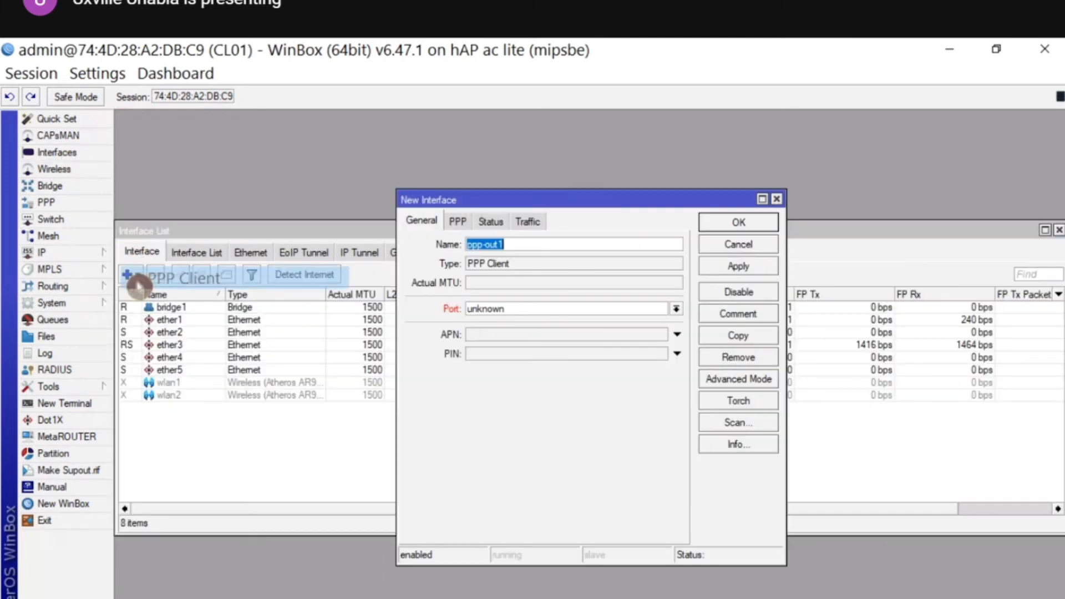
{"action": "left_click", "coordinate": [732, 246]}
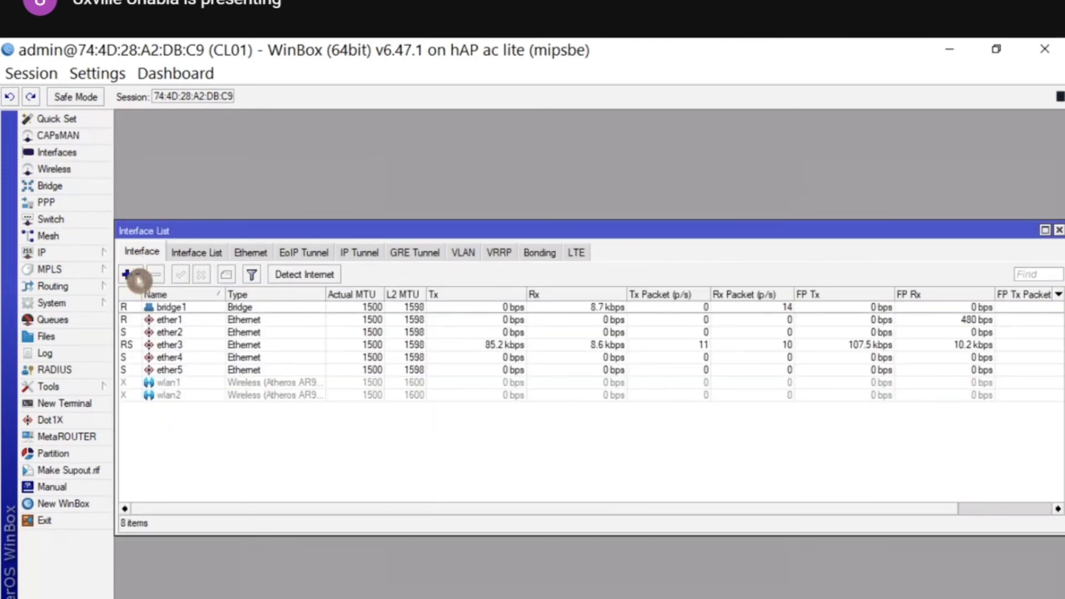
{"action": "left_click", "coordinate": [138, 280]}
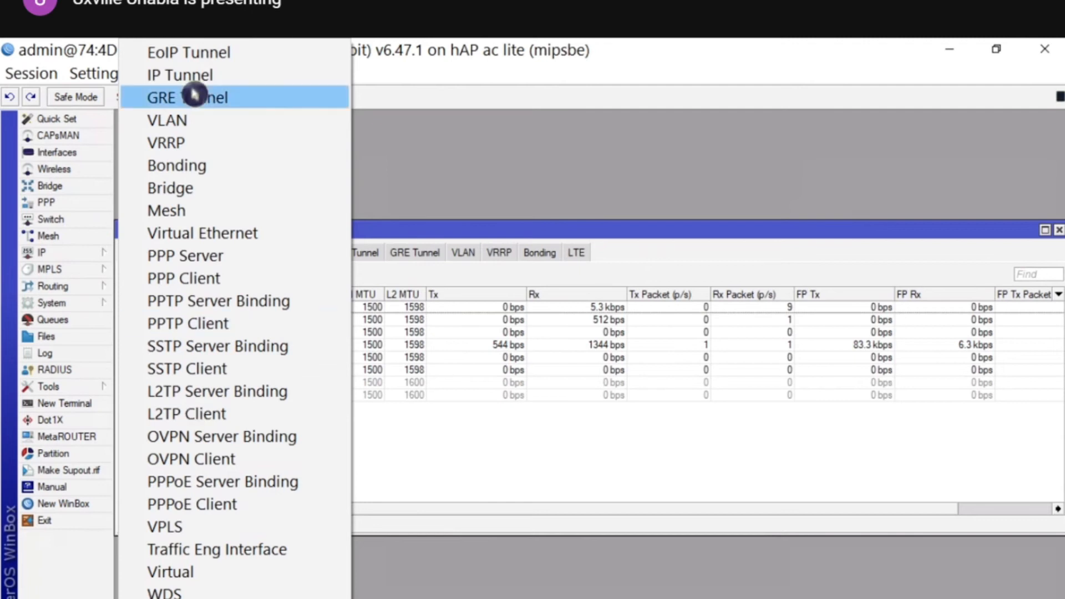
{"action": "left_click", "coordinate": [198, 506]}
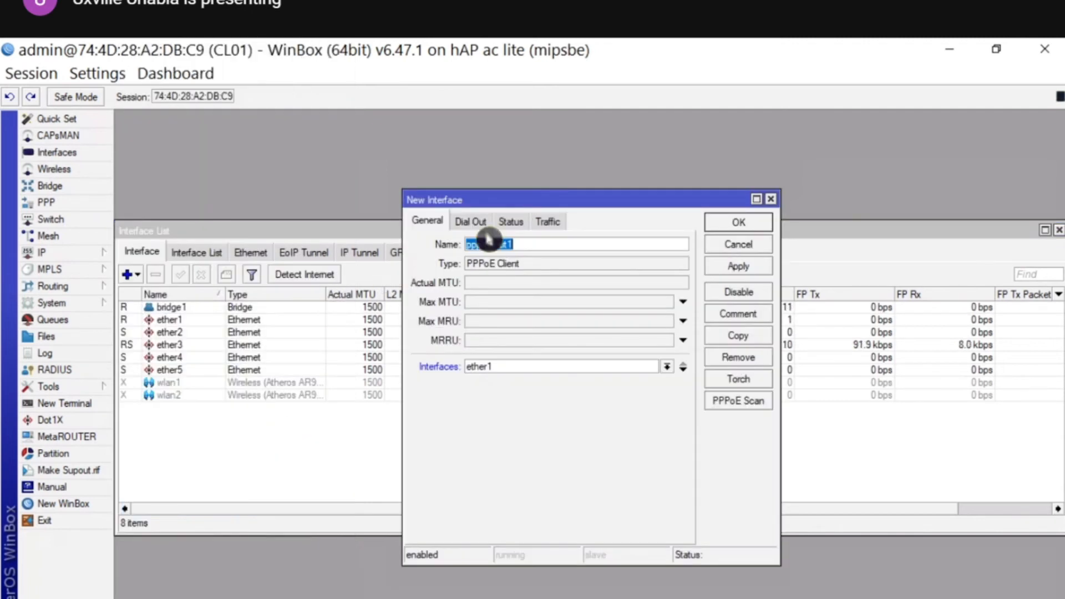
{"action": "left_click", "coordinate": [525, 244]}
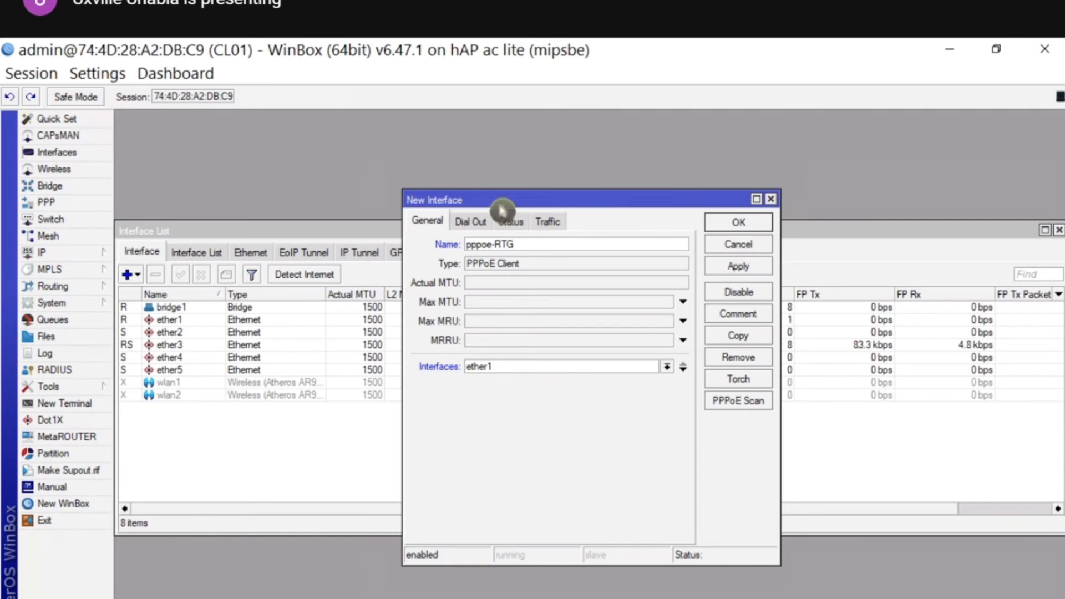
{"action": "left_click_drag", "start_coordinate": [556, 243], "coordinate": [500, 243]}
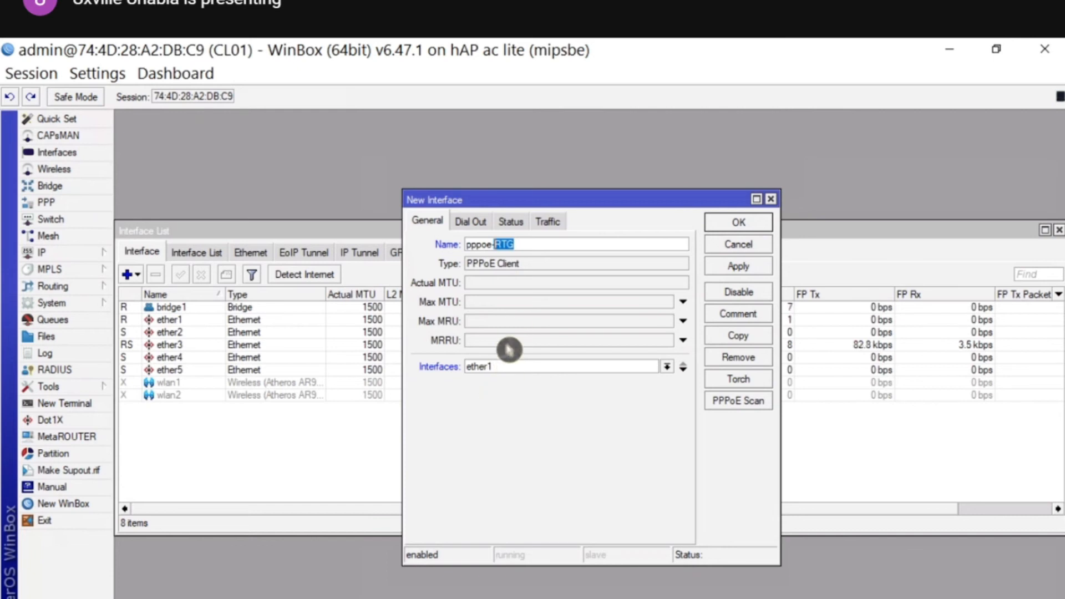
- Enter dial-out username user1 and the password, unhide passwords, and create the interface
{"action": "left_click", "coordinate": [476, 222]}
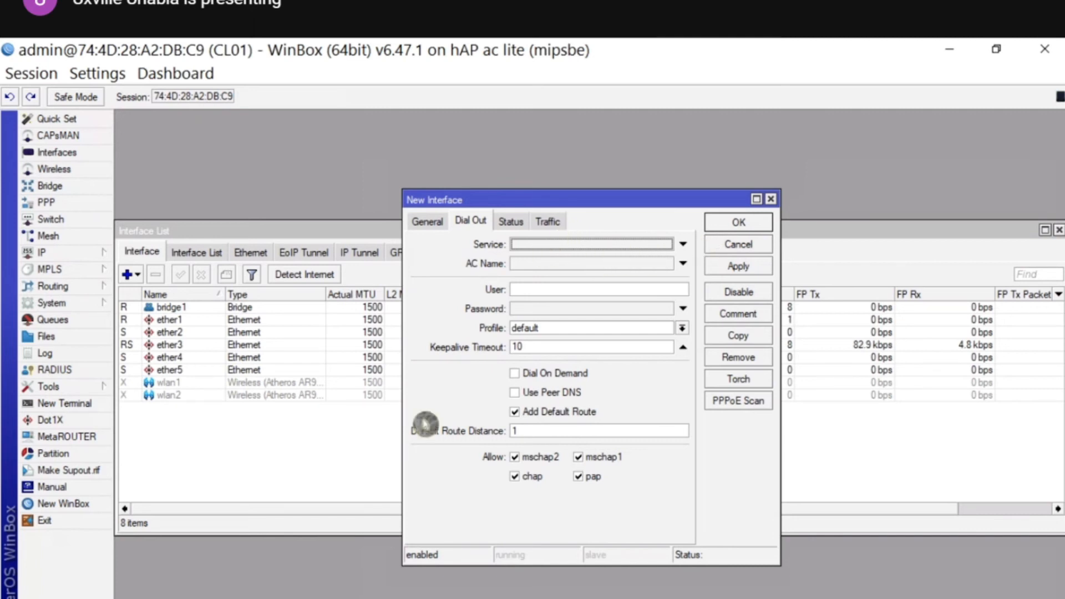
{"action": "left_click", "coordinate": [571, 290]}
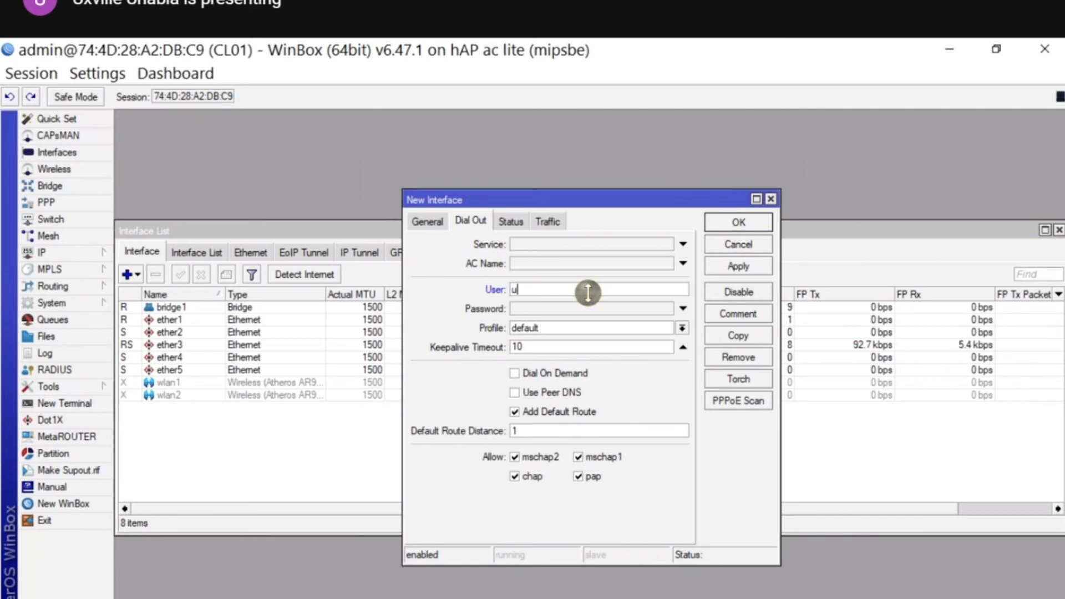
{"action": "key", "text": "Tab"}
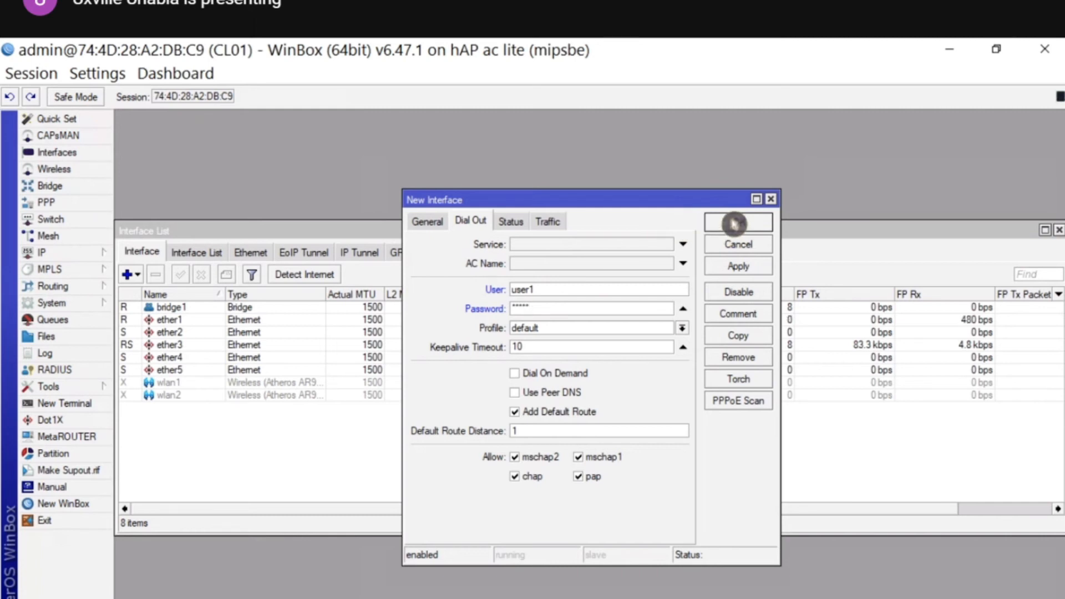
{"action": "left_click", "coordinate": [97, 73]}
{"action": "left_click", "coordinate": [101, 120]}
{"action": "left_click", "coordinate": [735, 225]}
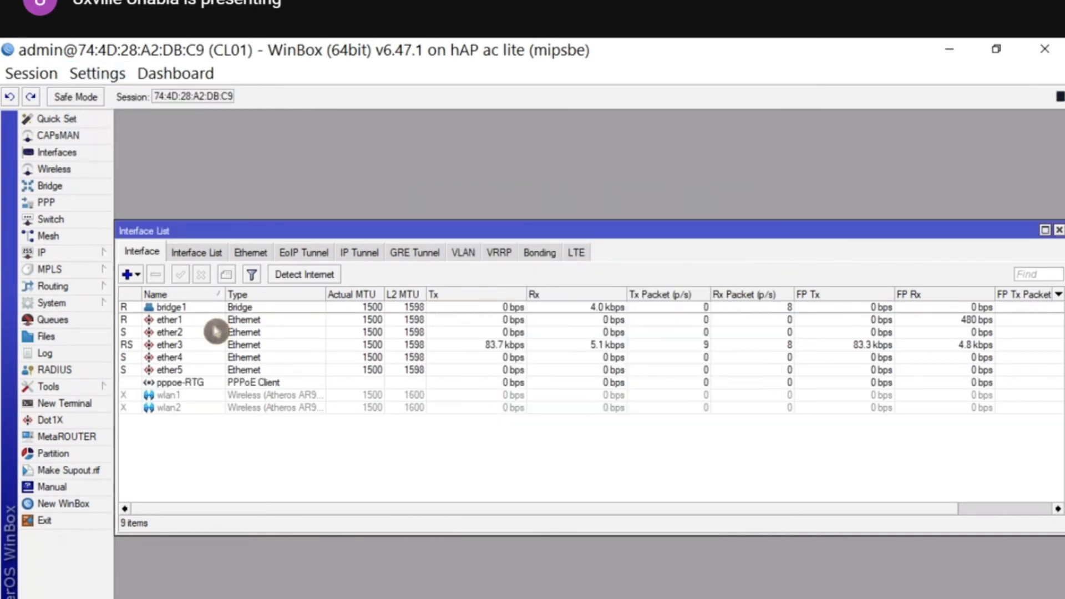
- Check pppoe-RTG's status: local 10.0.5.100, remote 10.0.0.1; then close its dialog and the Interface List
{"action": "left_click", "coordinate": [143, 383]}
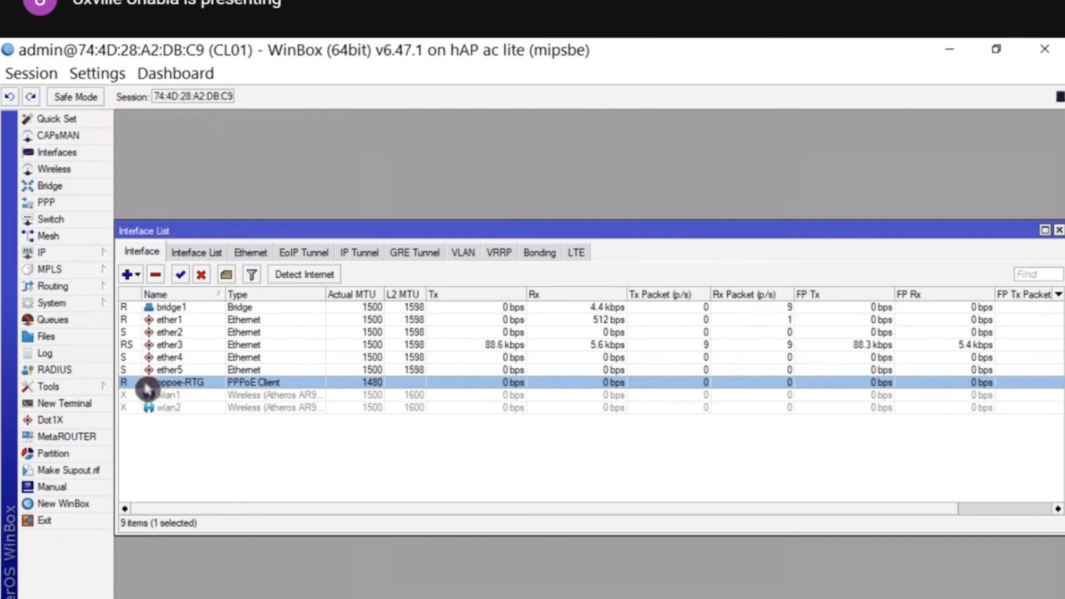
{"action": "double_click", "coordinate": [145, 388]}
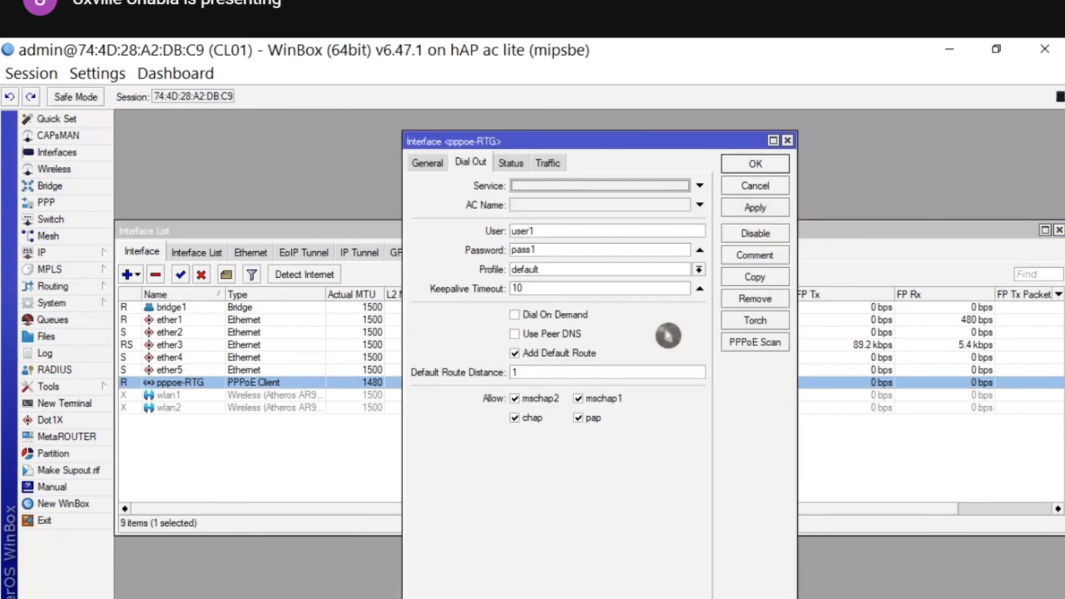
{"action": "left_click", "coordinate": [510, 162]}
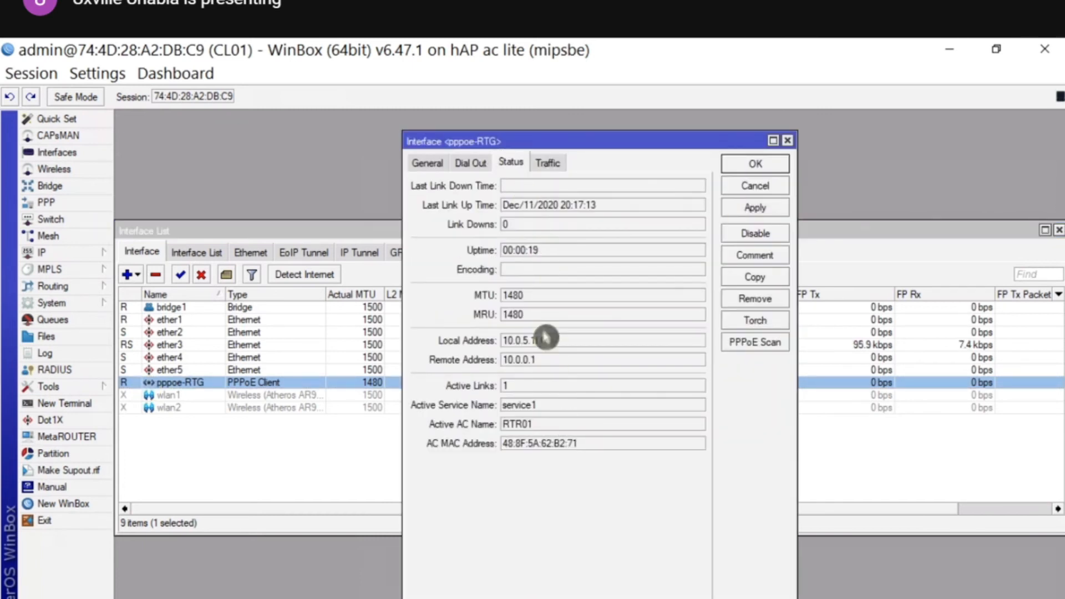
{"action": "left_click_drag", "start_coordinate": [550, 338], "coordinate": [450, 341]}
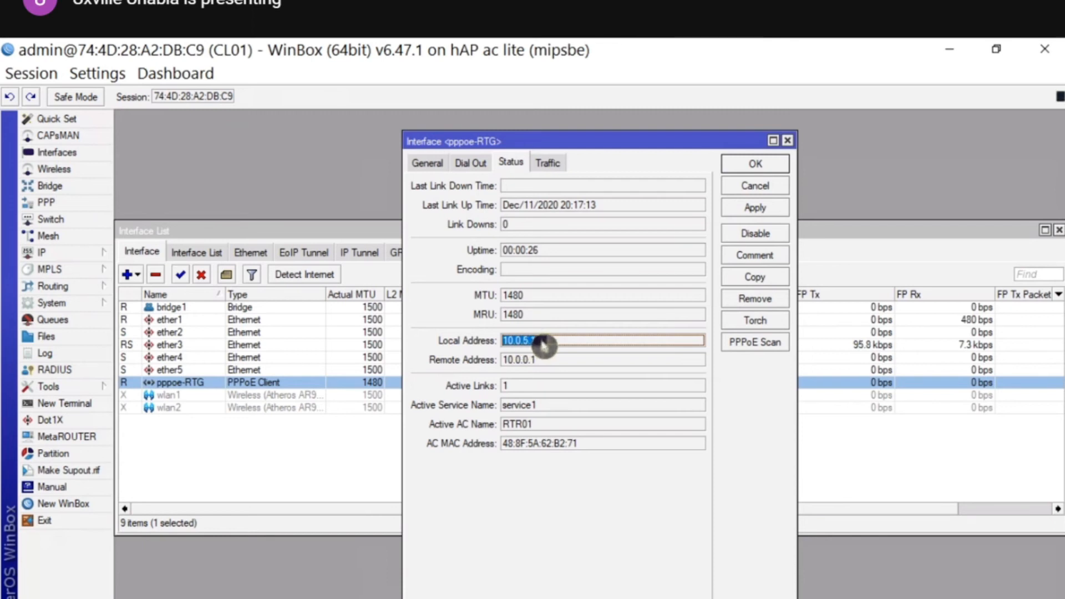
{"action": "left_click", "coordinate": [788, 141]}
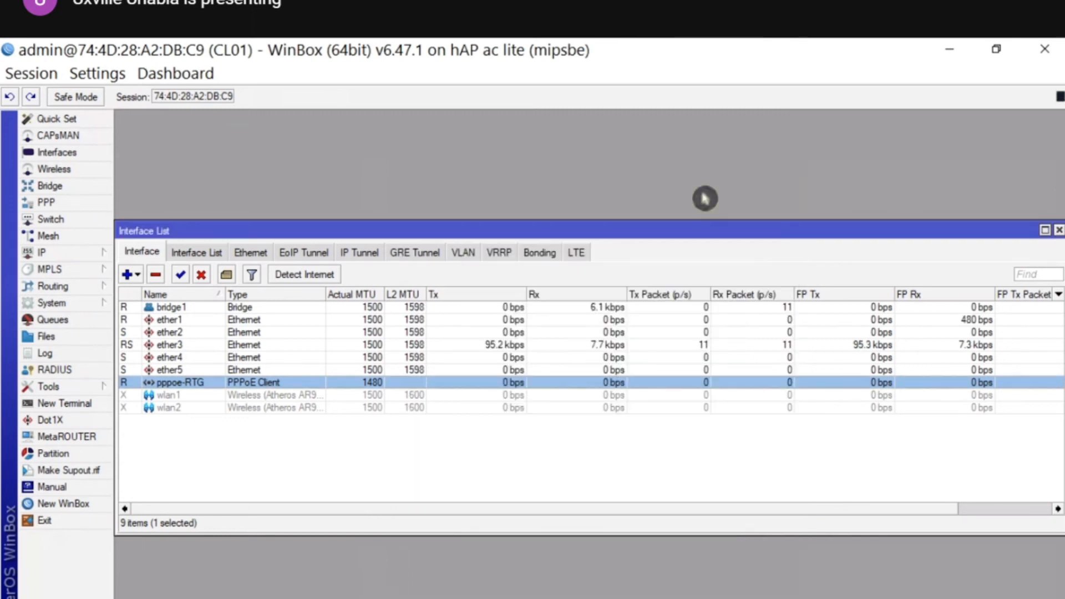
{"action": "left_click", "coordinate": [1060, 233]}
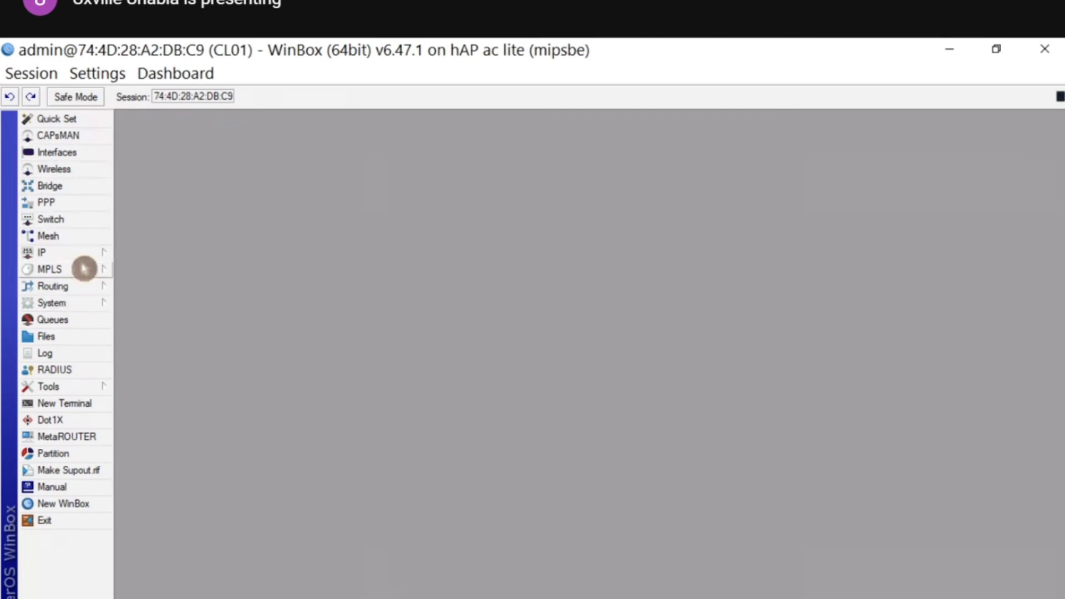
- Inspect the srcnat masquerade rule's Out. Interface List WAN, leaving it unchanged
{"action": "mouse_move", "coordinate": [55, 252]}
{"action": "left_click", "coordinate": [164, 370]}
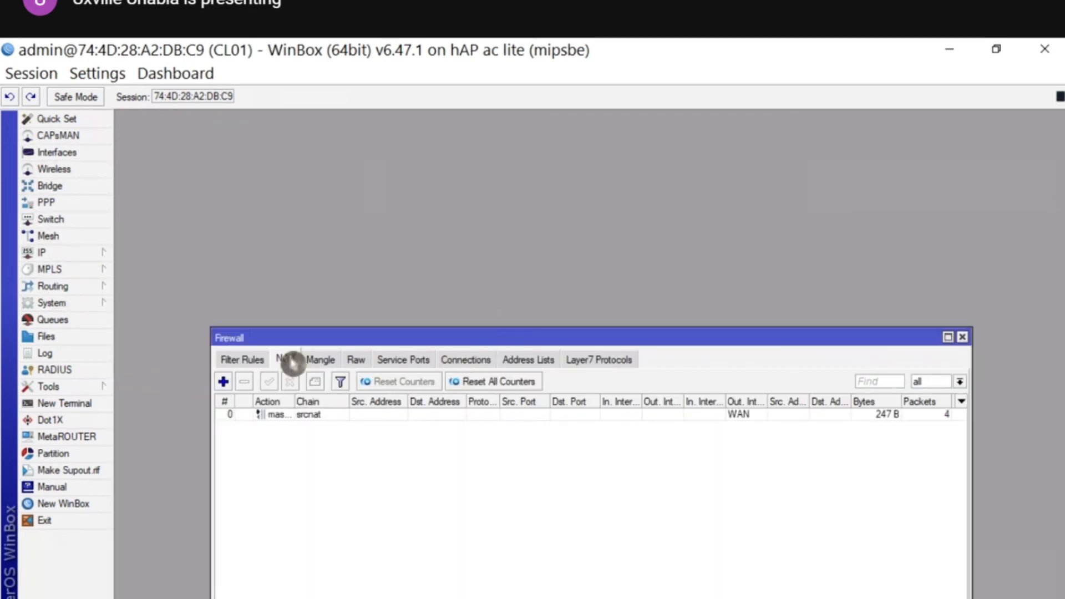
{"action": "left_click", "coordinate": [282, 417]}
{"action": "double_click", "coordinate": [283, 422]}
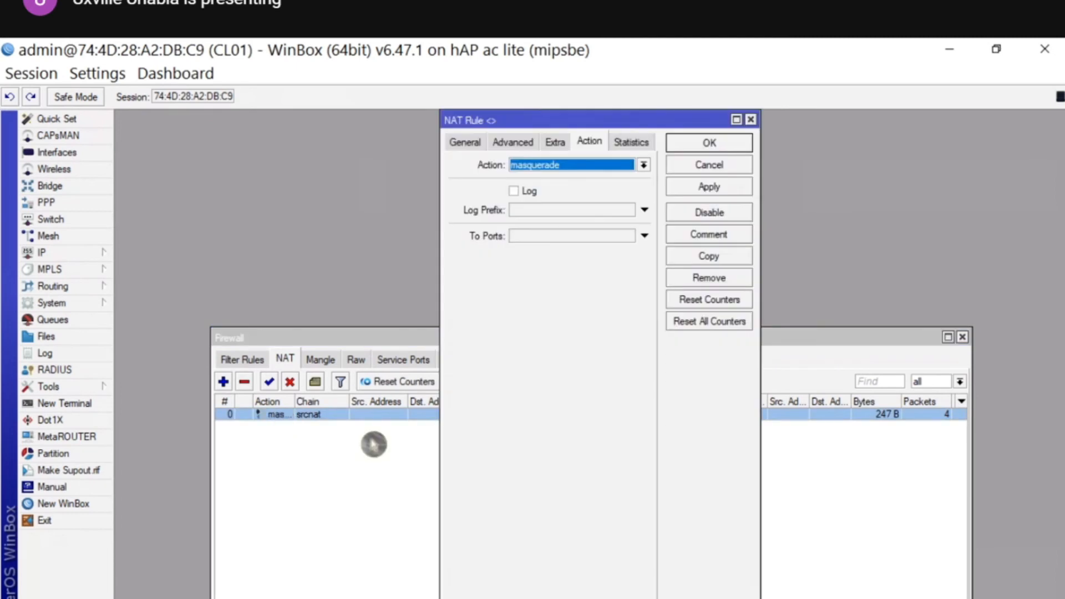
{"action": "left_click", "coordinate": [466, 142]}
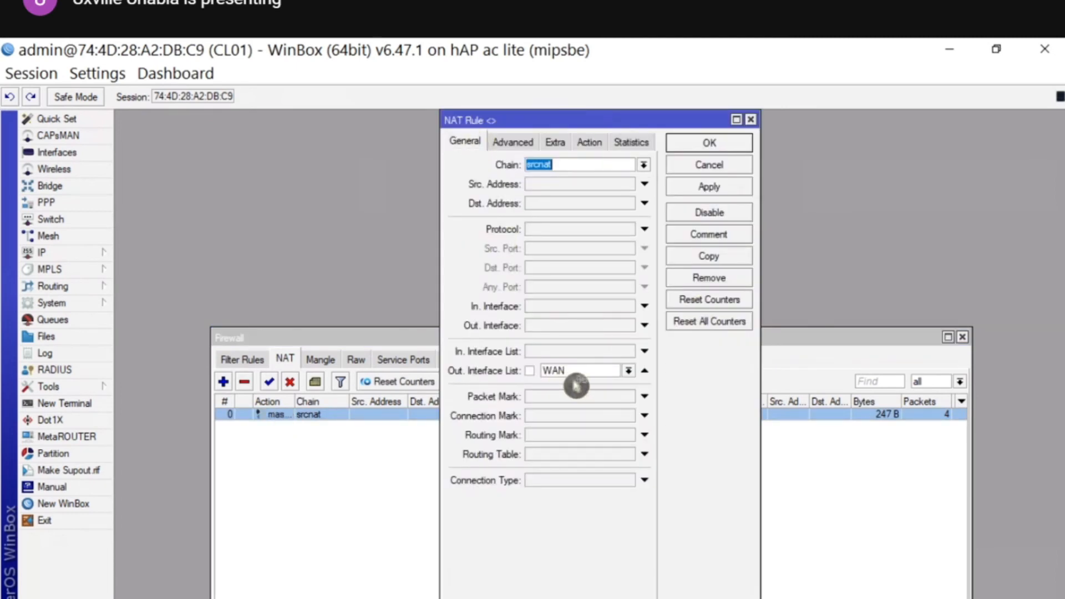
{"action": "left_click", "coordinate": [697, 166]}
{"action": "left_click", "coordinate": [961, 340]}
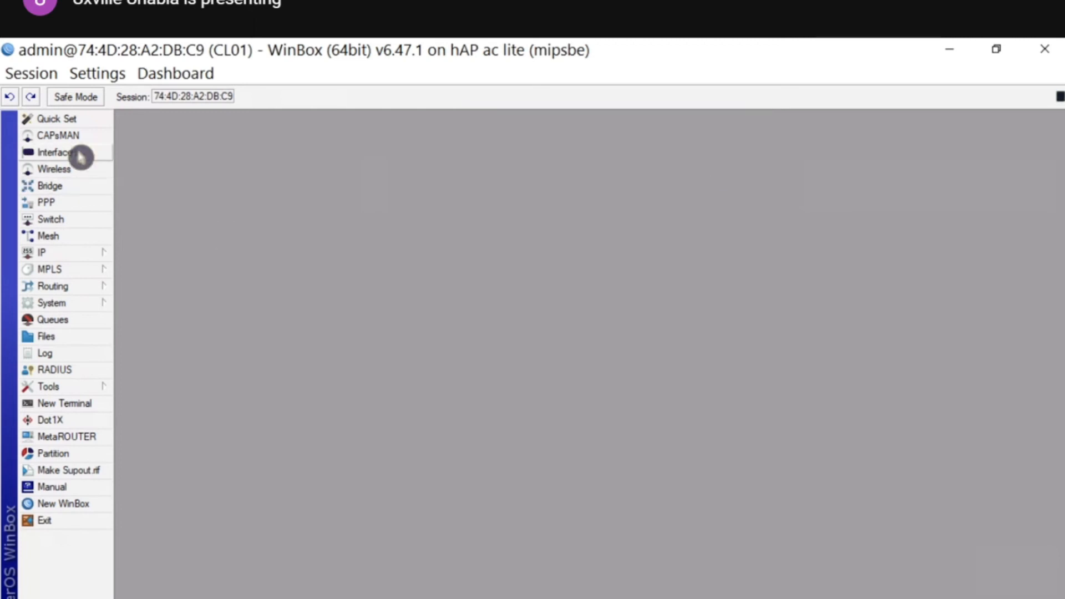
- Add pppoe-RTG as a member of the WAN interface list and close the interfaces window
{"action": "left_click", "coordinate": [78, 154]}
{"action": "left_click", "coordinate": [200, 251]}
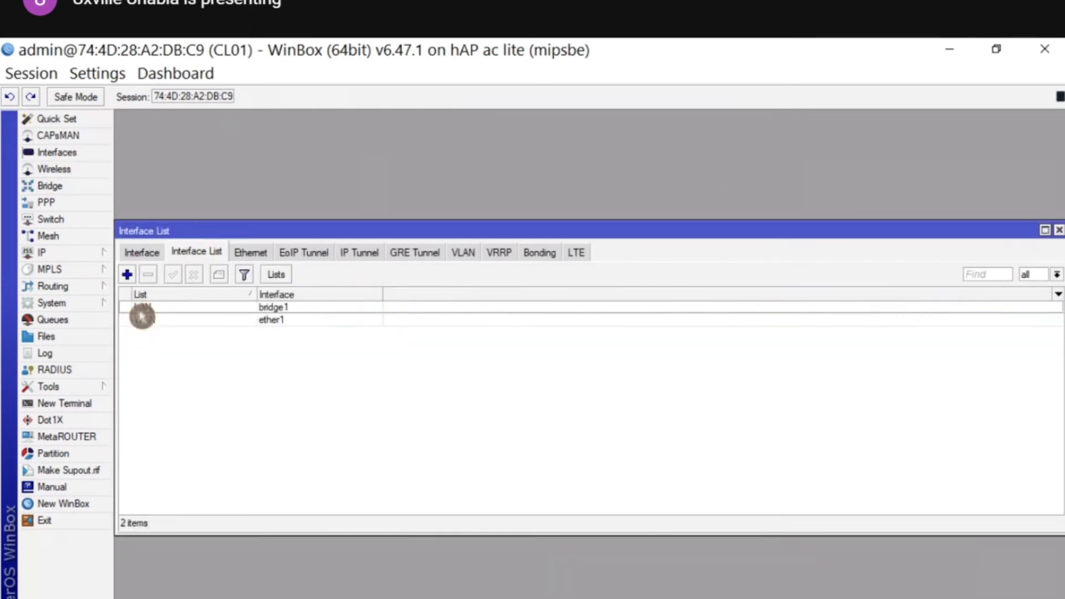
{"action": "left_click", "coordinate": [144, 320]}
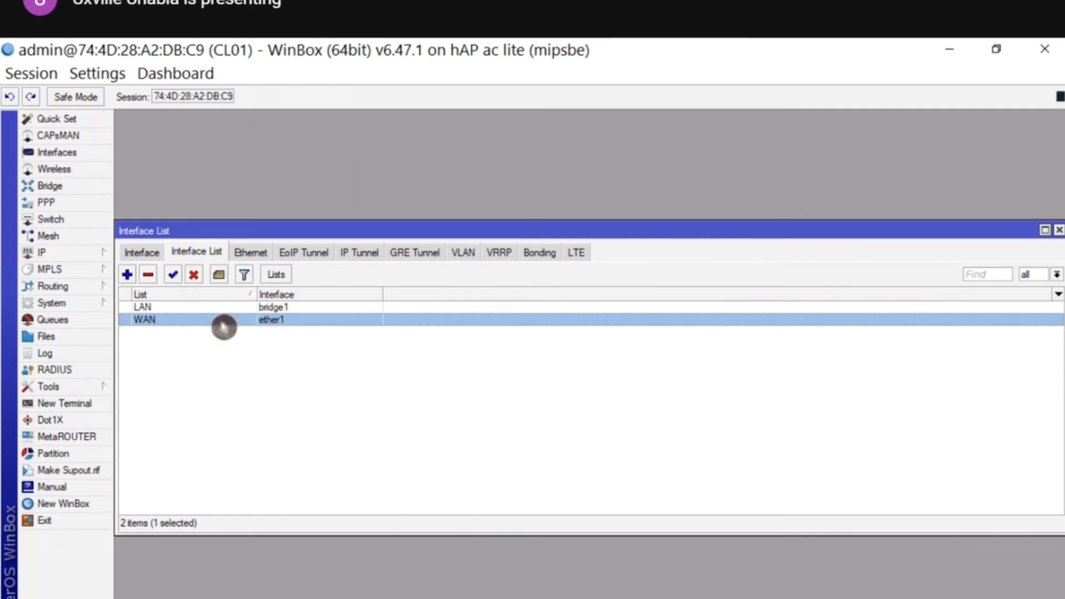
{"action": "left_click", "coordinate": [129, 275]}
{"action": "left_click", "coordinate": [599, 332]}
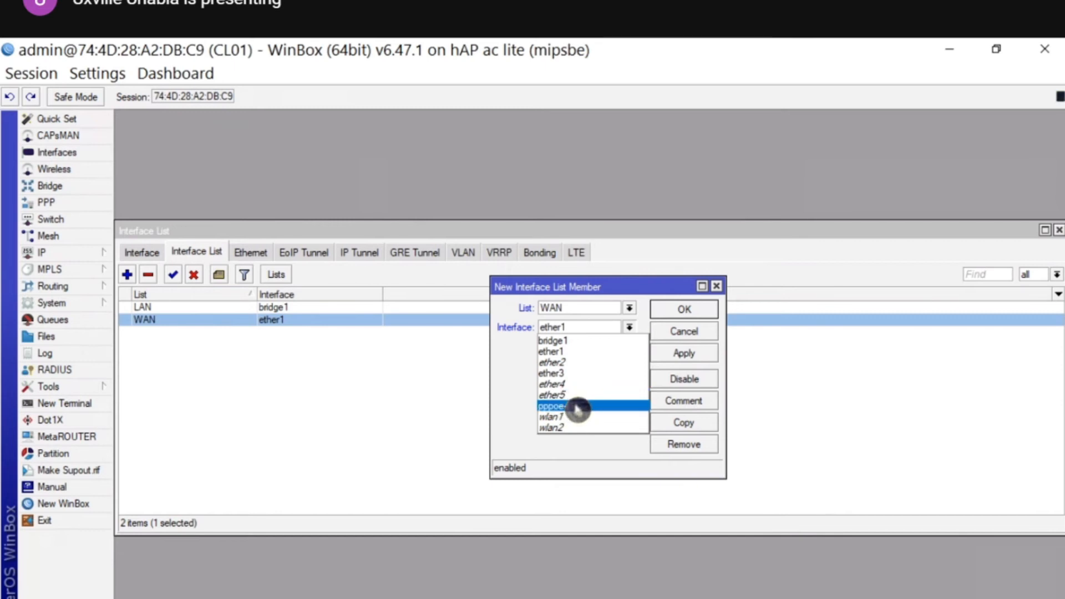
{"action": "left_click", "coordinate": [577, 408]}
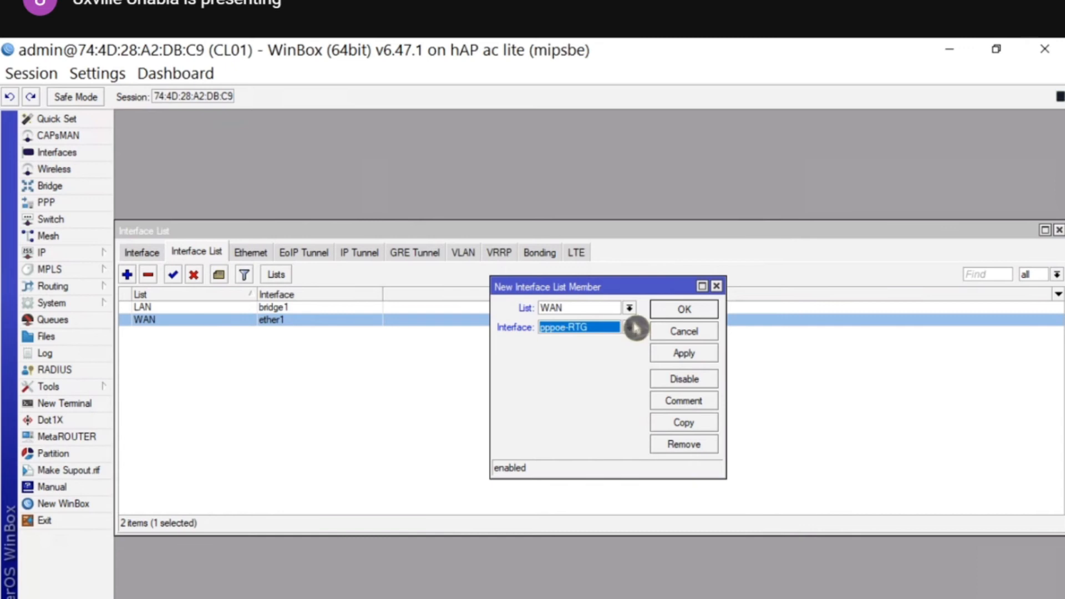
{"action": "left_click", "coordinate": [681, 353]}
{"action": "left_click", "coordinate": [688, 314]}
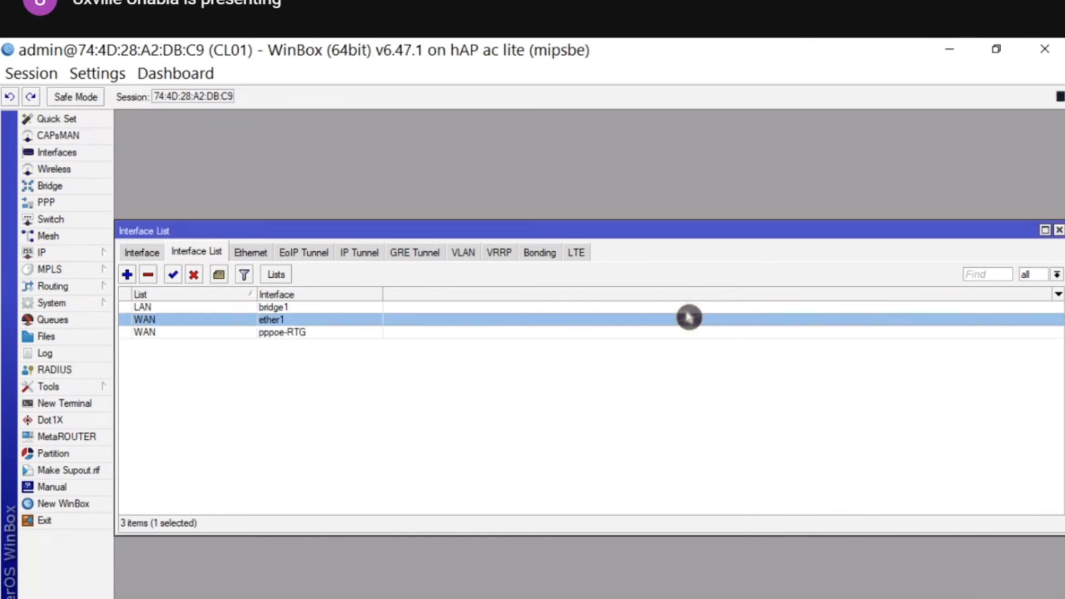
{"action": "left_click", "coordinate": [1057, 237]}
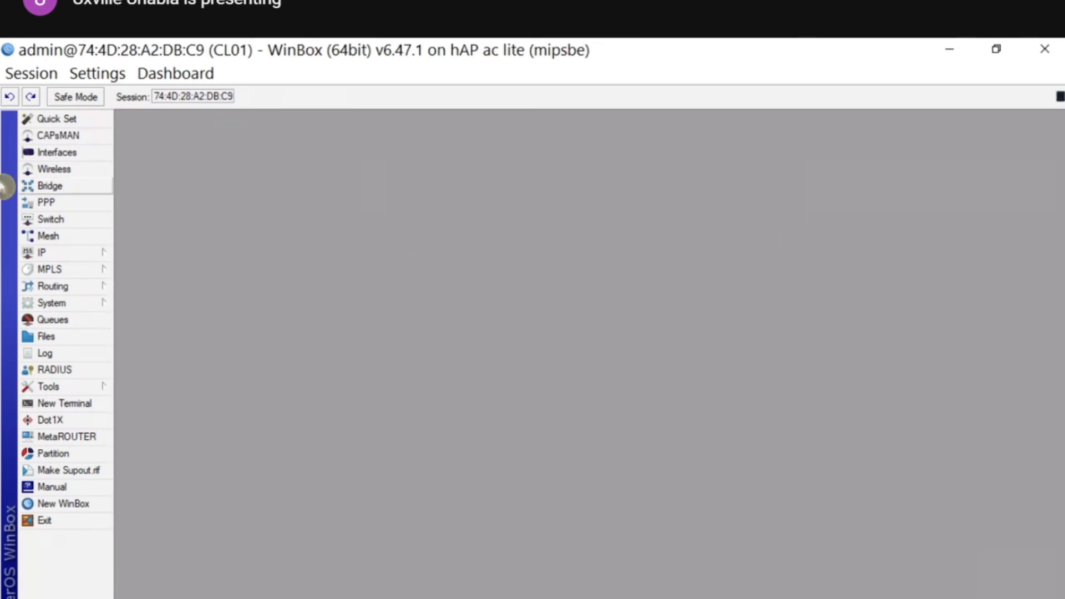
- Ping 10.0.0.1 from CL01, getting 3 of 3 replies, then return to the diagram slide
{"action": "left_click", "coordinate": [67, 388]}
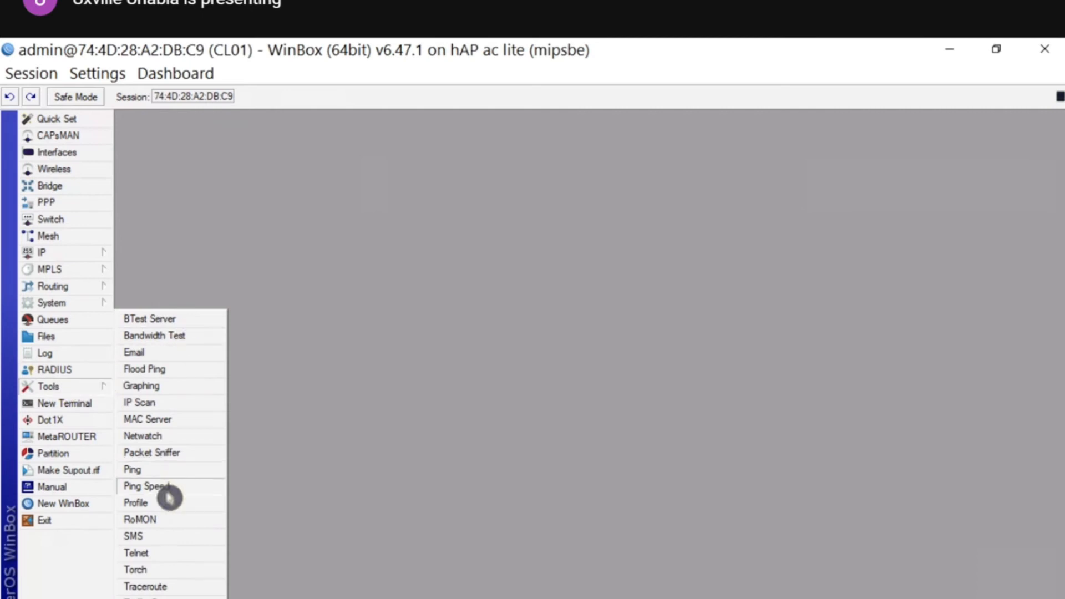
{"action": "left_click", "coordinate": [167, 469]}
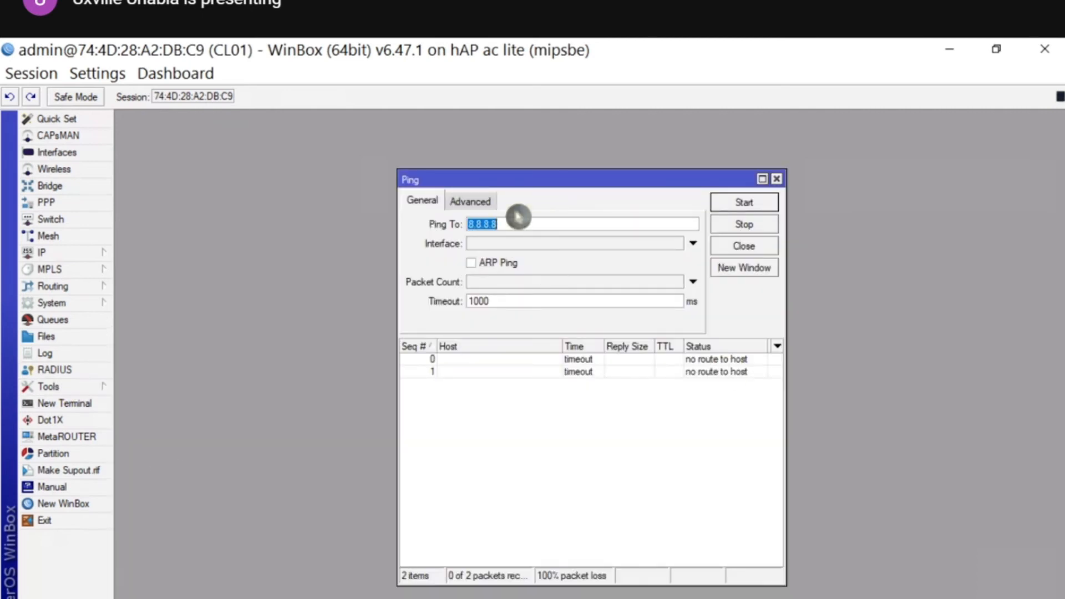
{"action": "type", "text": "10.0.0.1"}
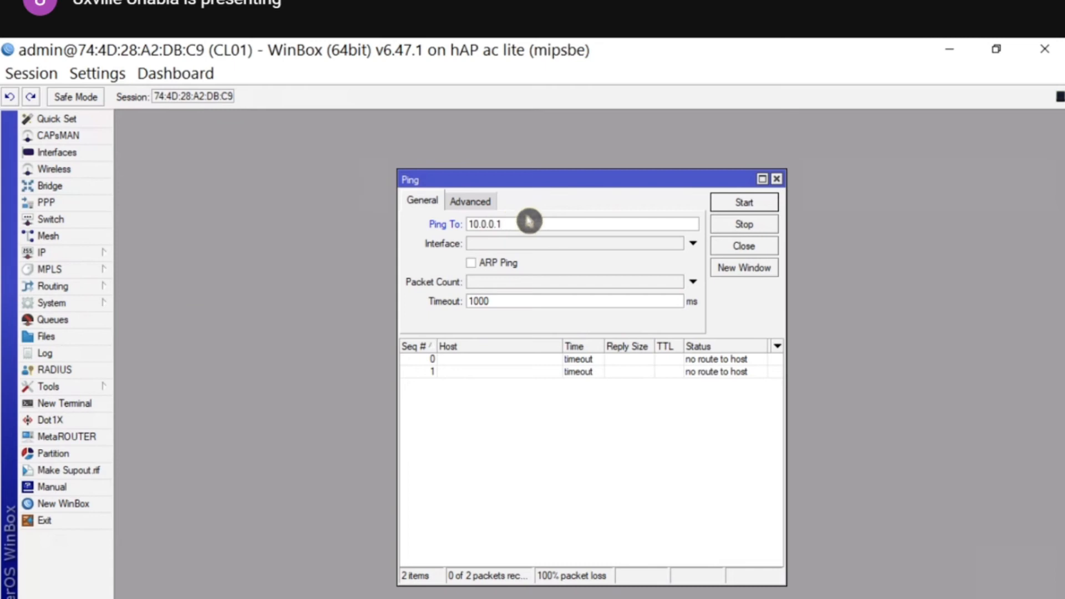
{"action": "left_click", "coordinate": [738, 207]}
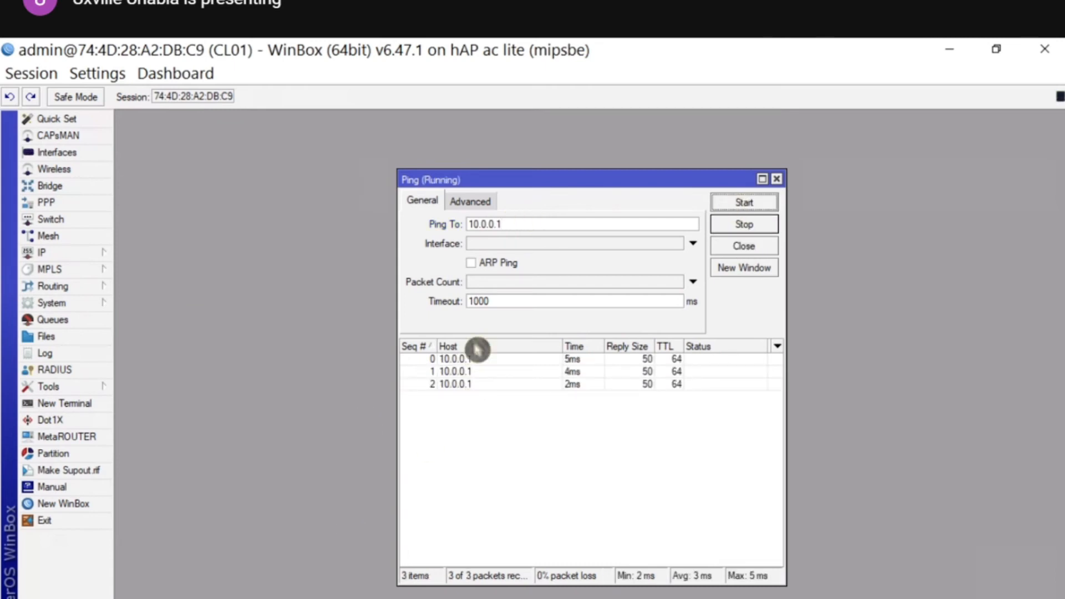
{"action": "key", "text": "alt+Tab"}
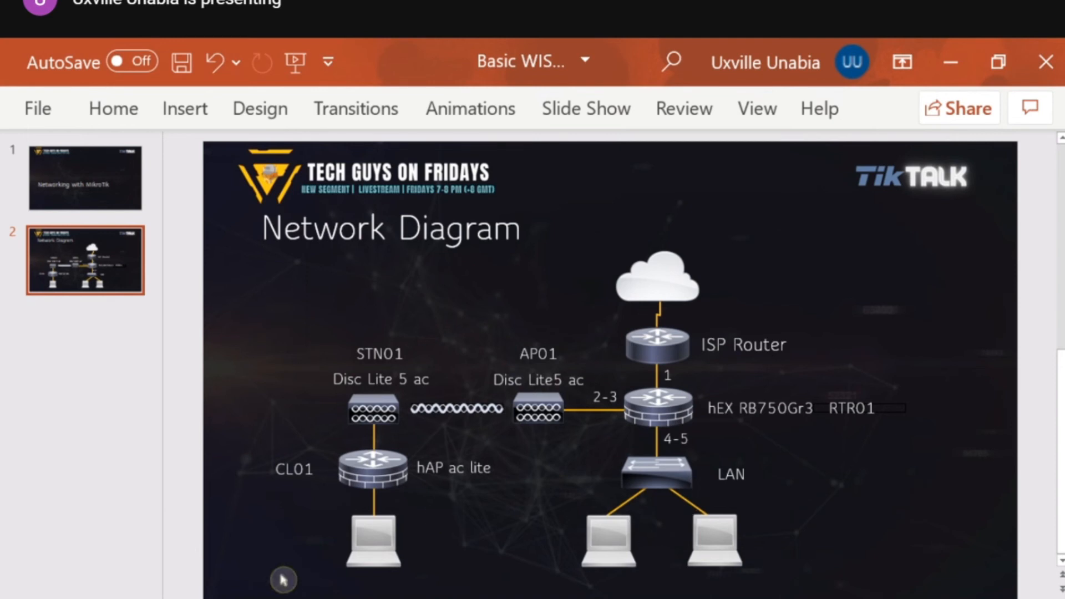